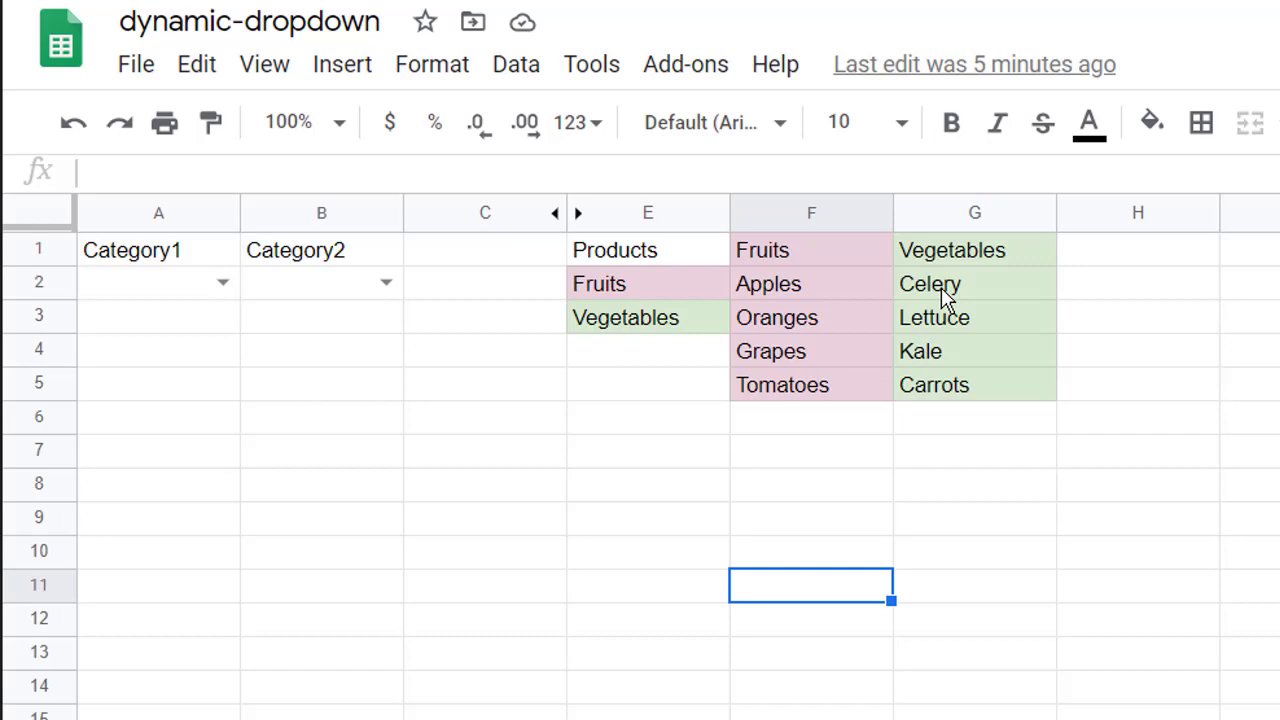
# Pick Fruits, then Vegetables, in A2 and confirm B2's choices change to match each.
pyautogui.click(224, 288)
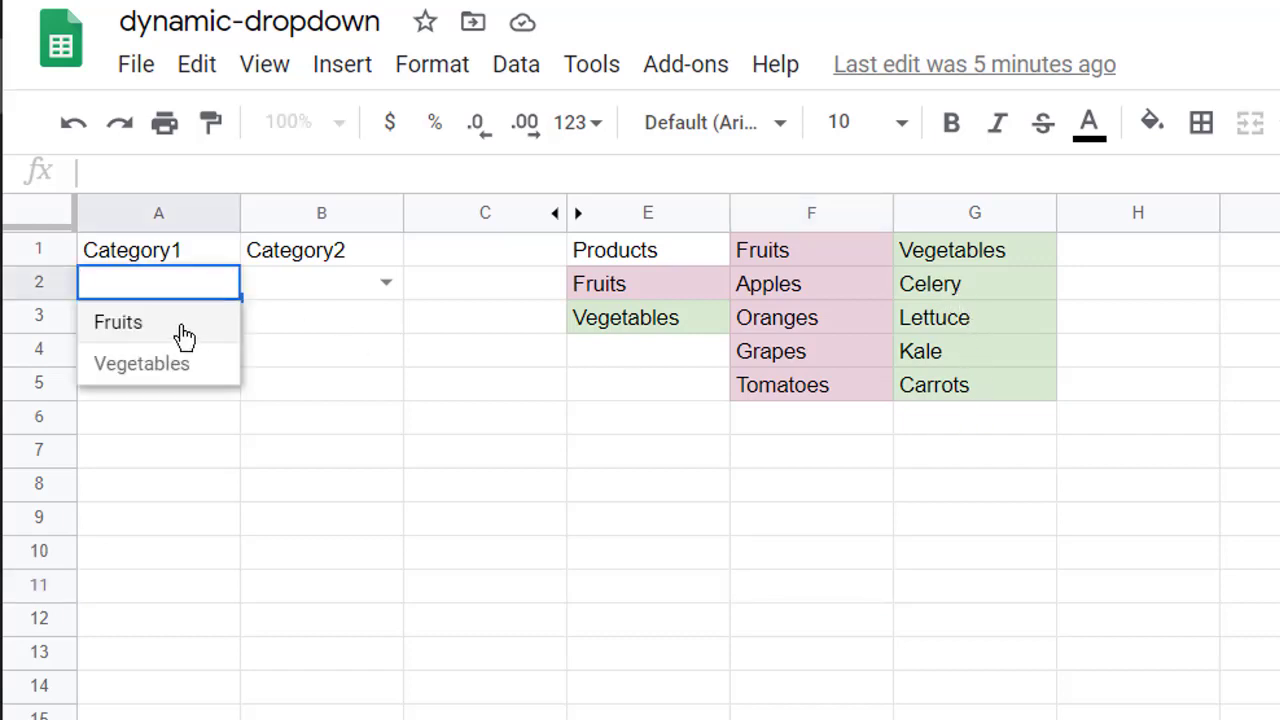
pyautogui.click(120, 322)
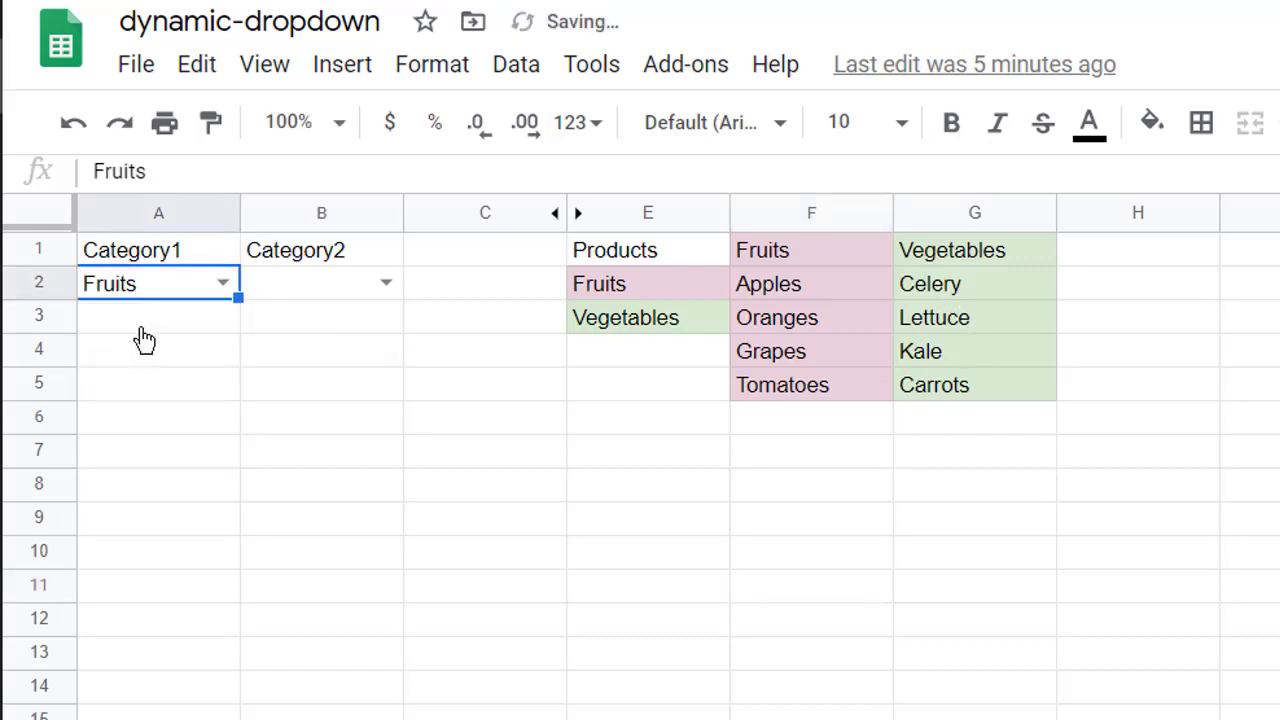
pyautogui.click(385, 286)
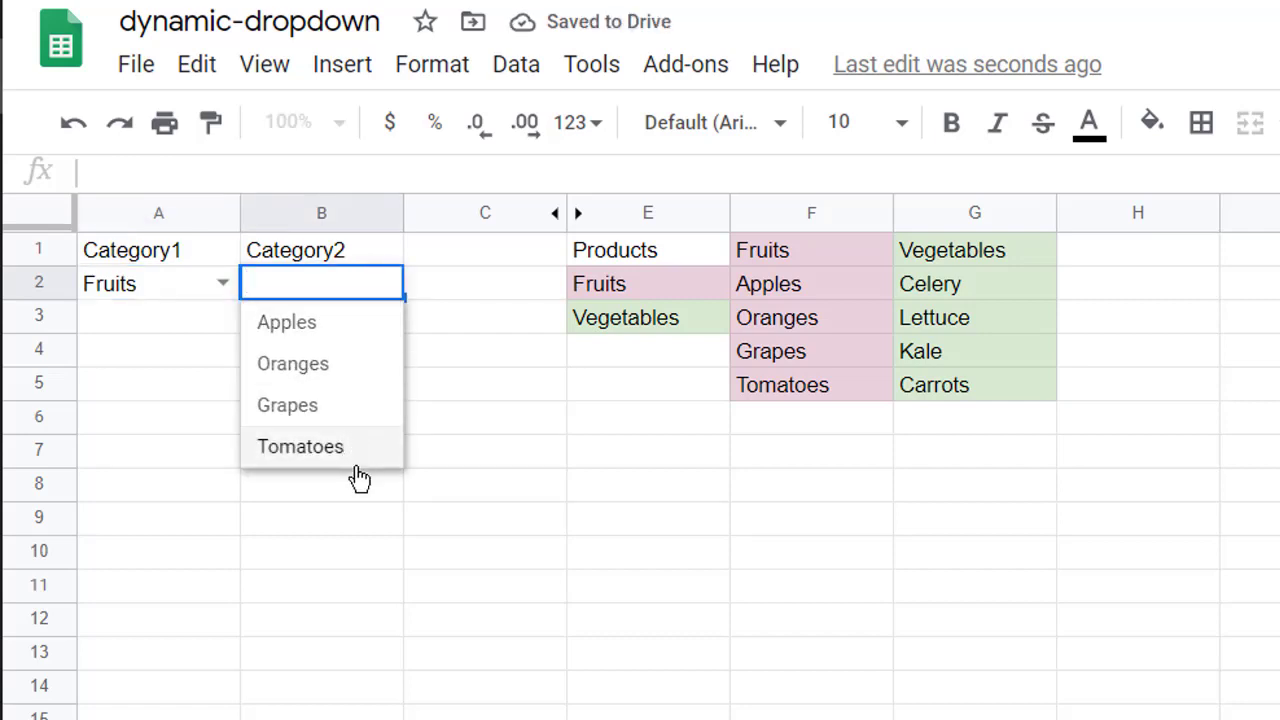
pyautogui.click(222, 284)
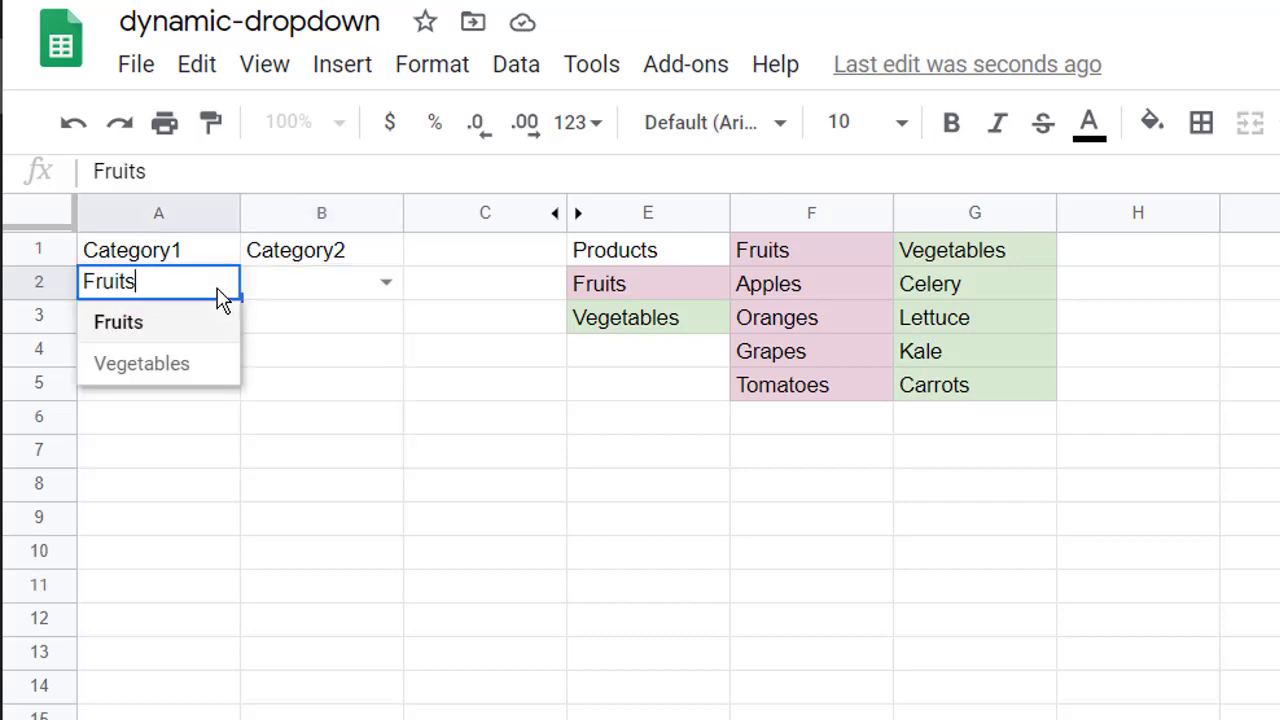
pyautogui.click(190, 364)
pyautogui.click(396, 288)
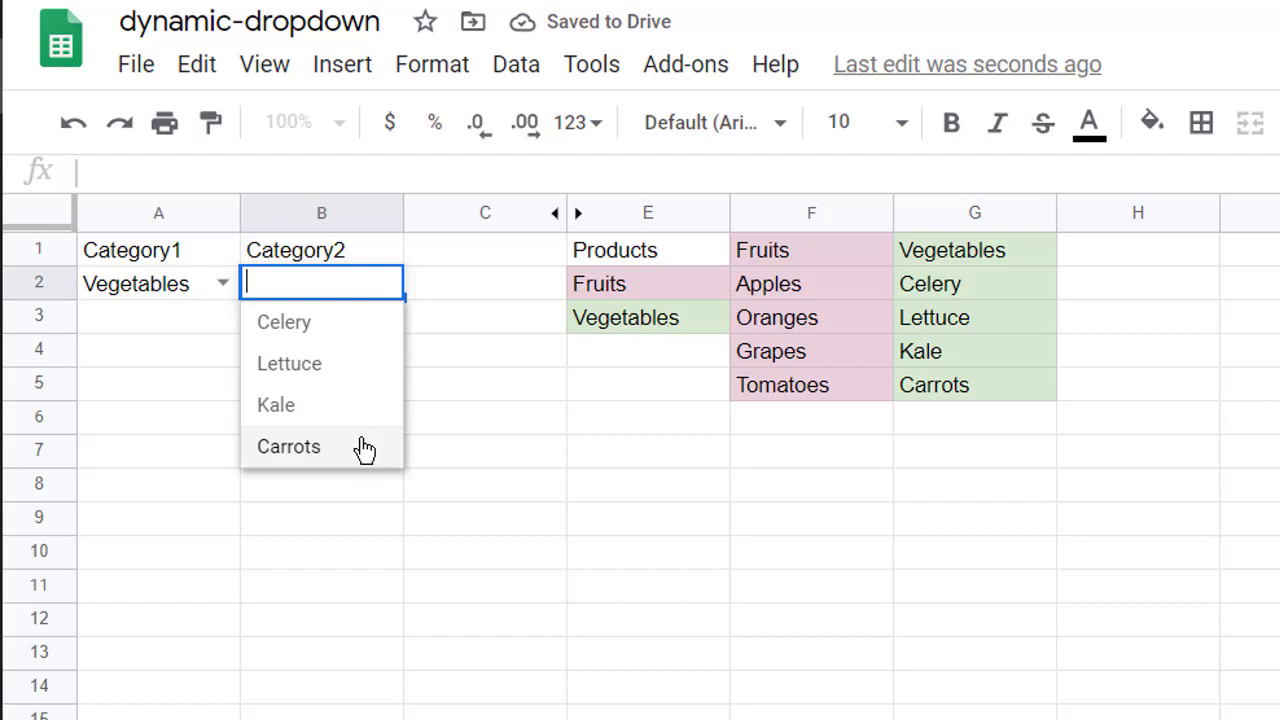
pyautogui.click(588, 598)
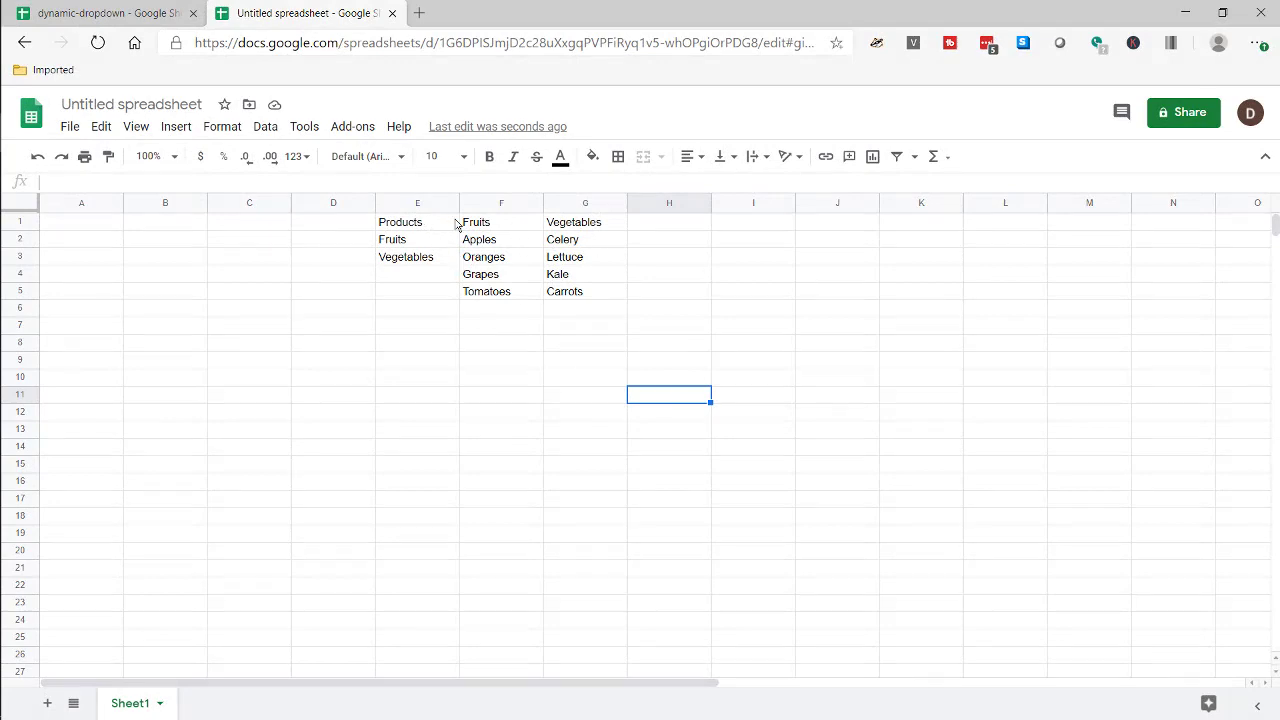
pyautogui.click(414, 222)
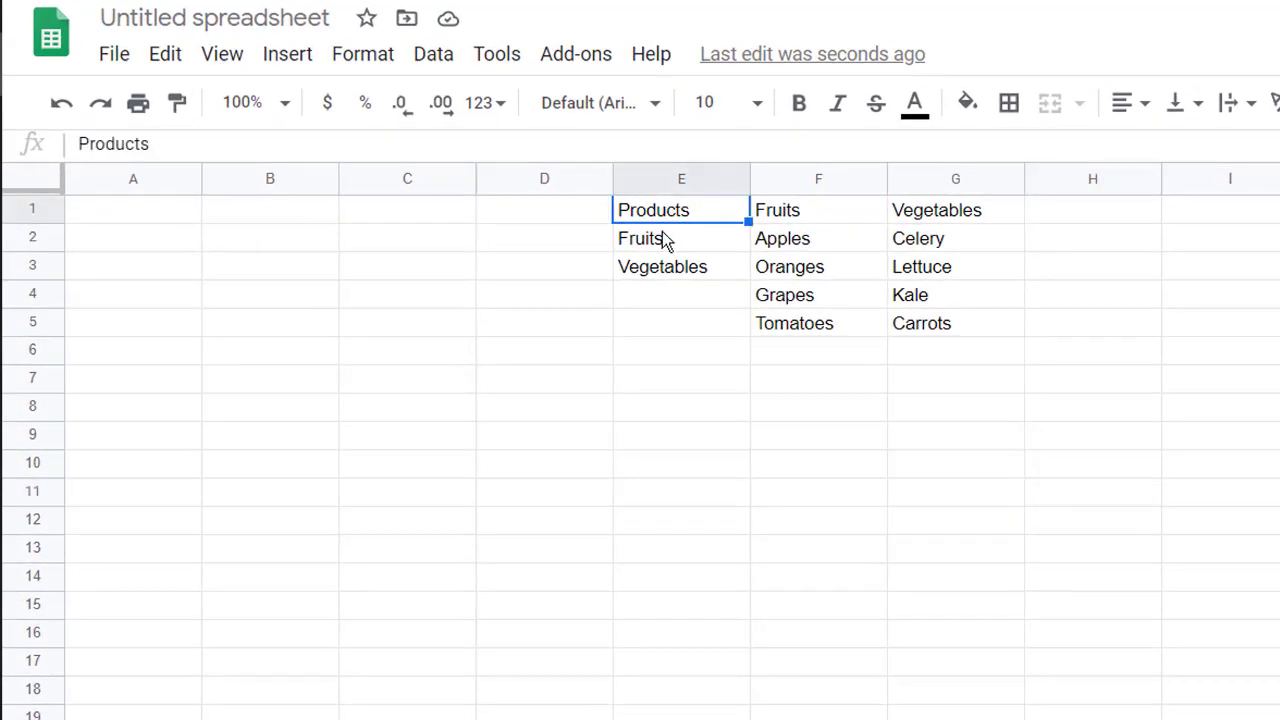
pyautogui.moveTo(666, 240); pyautogui.dragTo(671, 282)
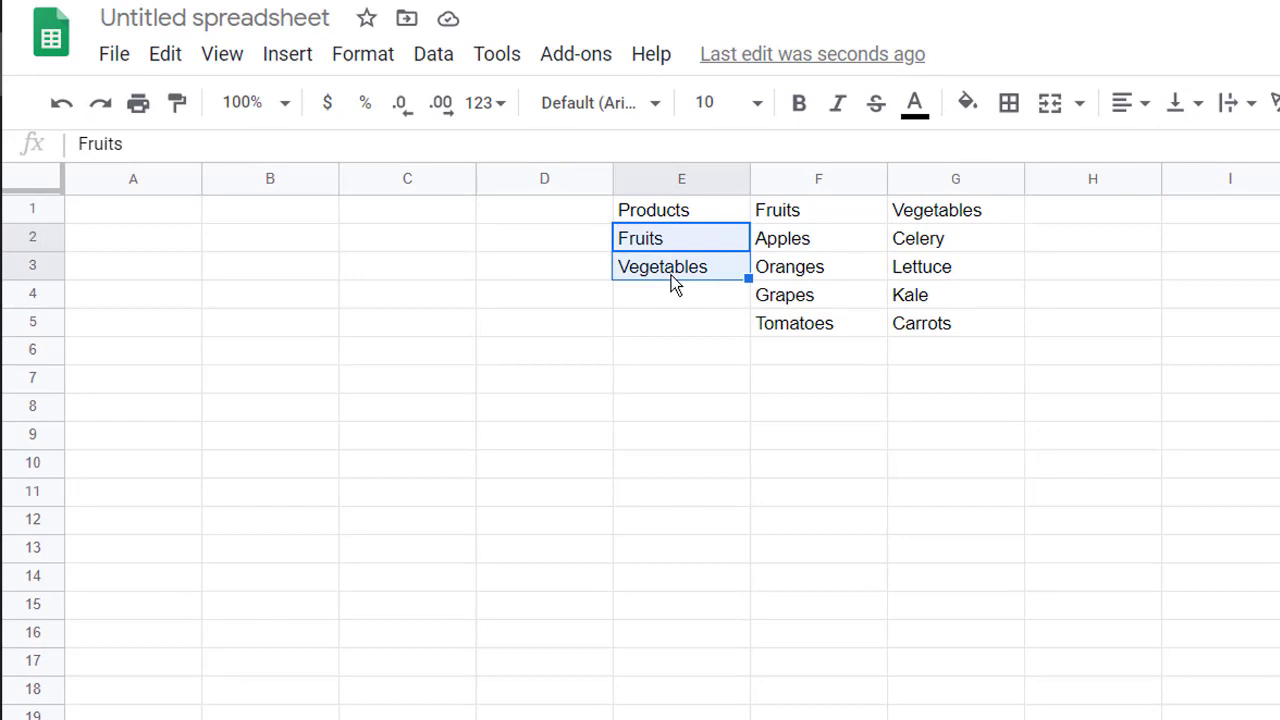
pyautogui.moveTo(780, 210); pyautogui.dragTo(966, 326)
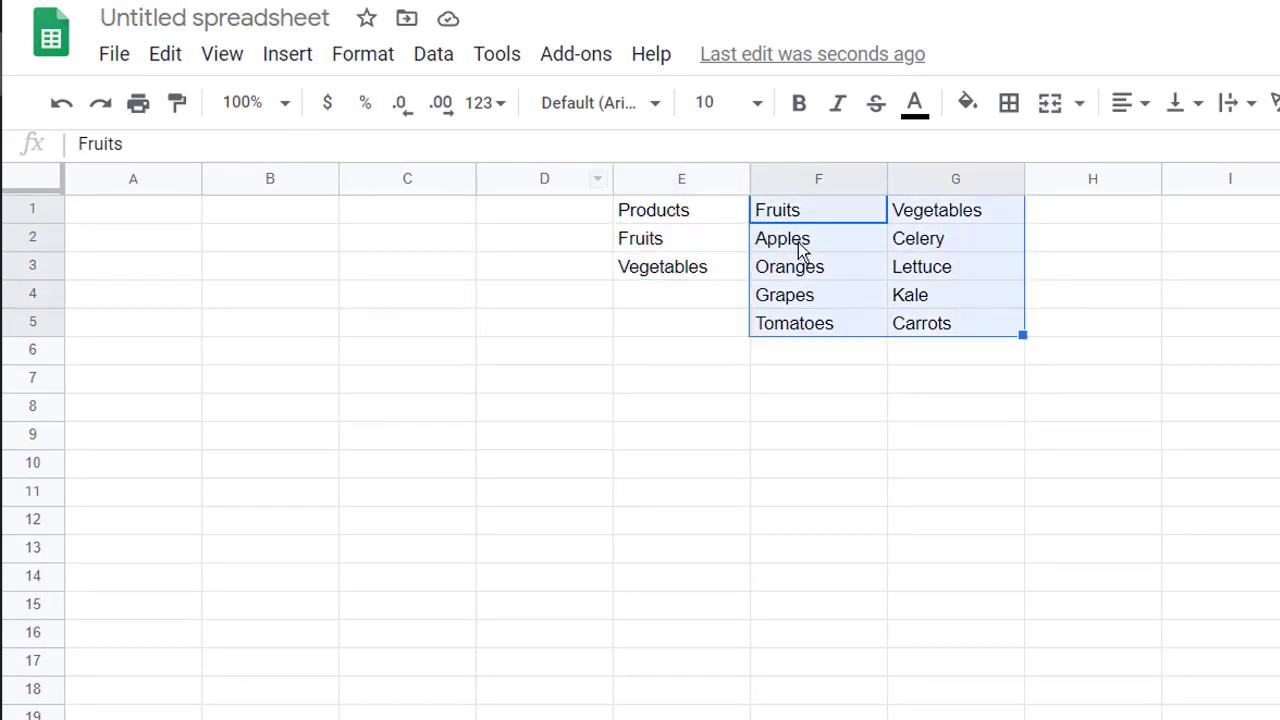
pyautogui.moveTo(803, 245); pyautogui.dragTo(810, 326)
pyautogui.moveTo(958, 238); pyautogui.dragTo(980, 328)
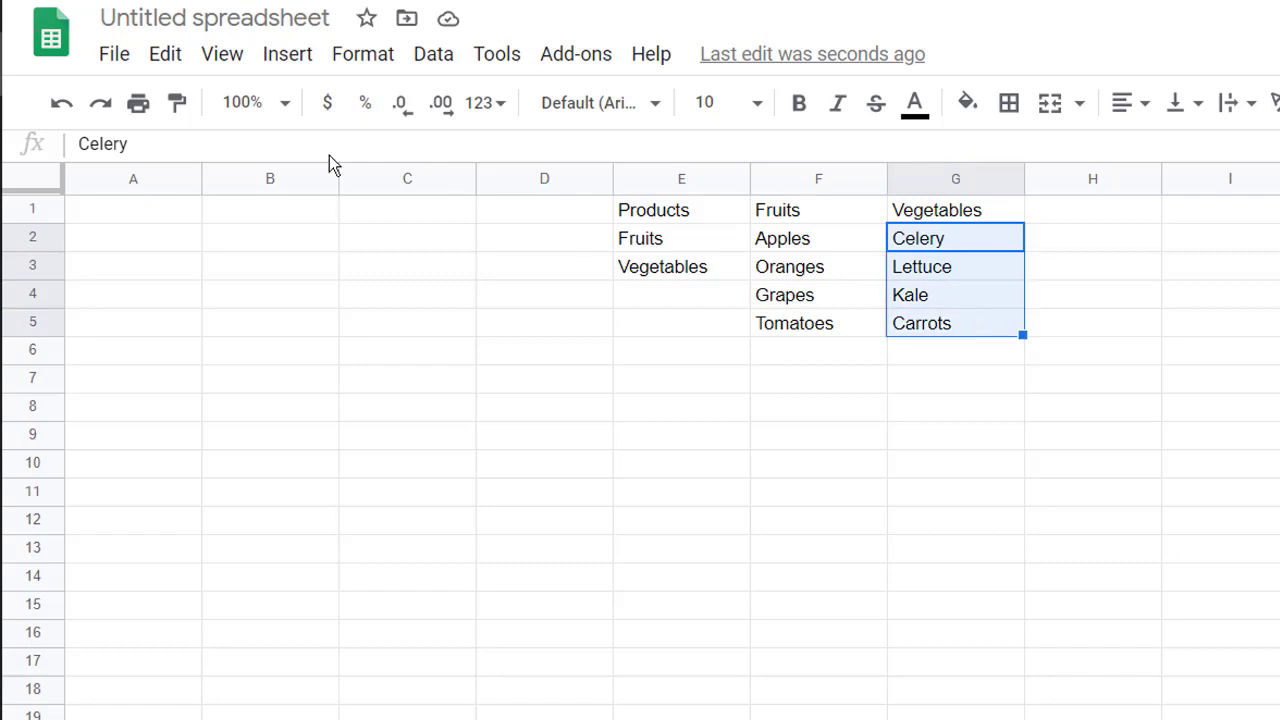
pyautogui.click(800, 378)
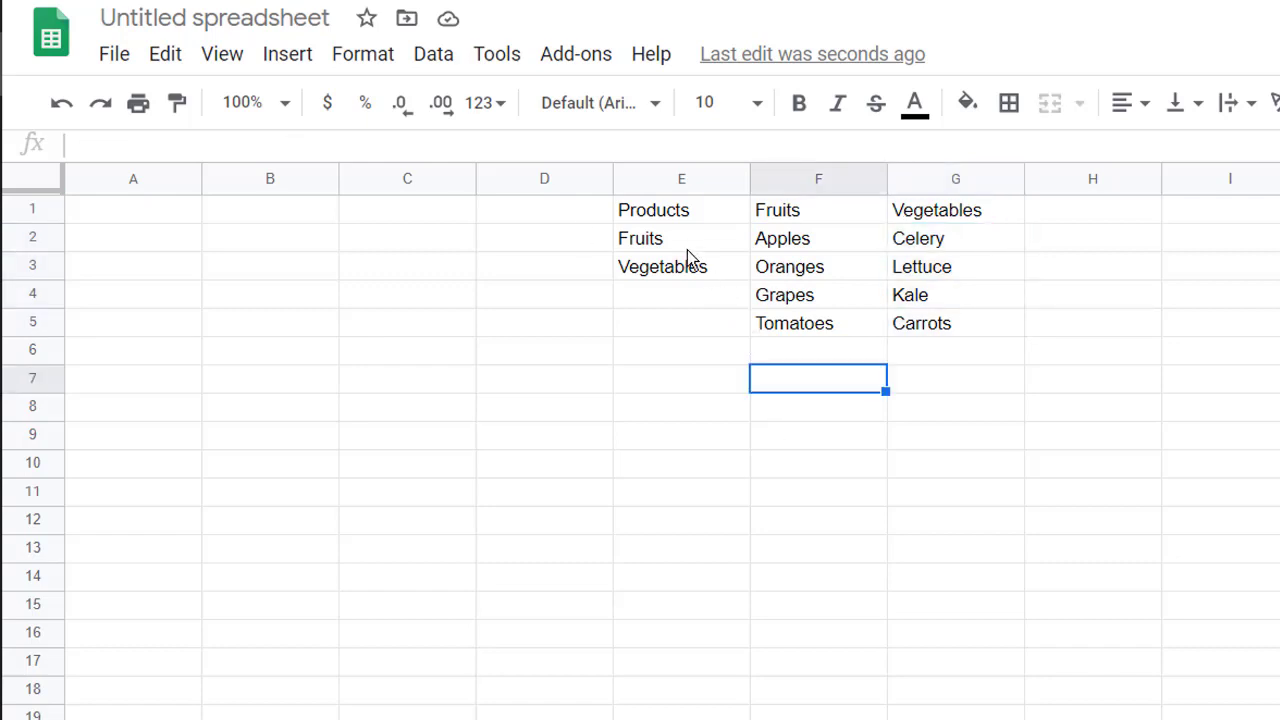
pyautogui.moveTo(681, 247); pyautogui.dragTo(680, 280)
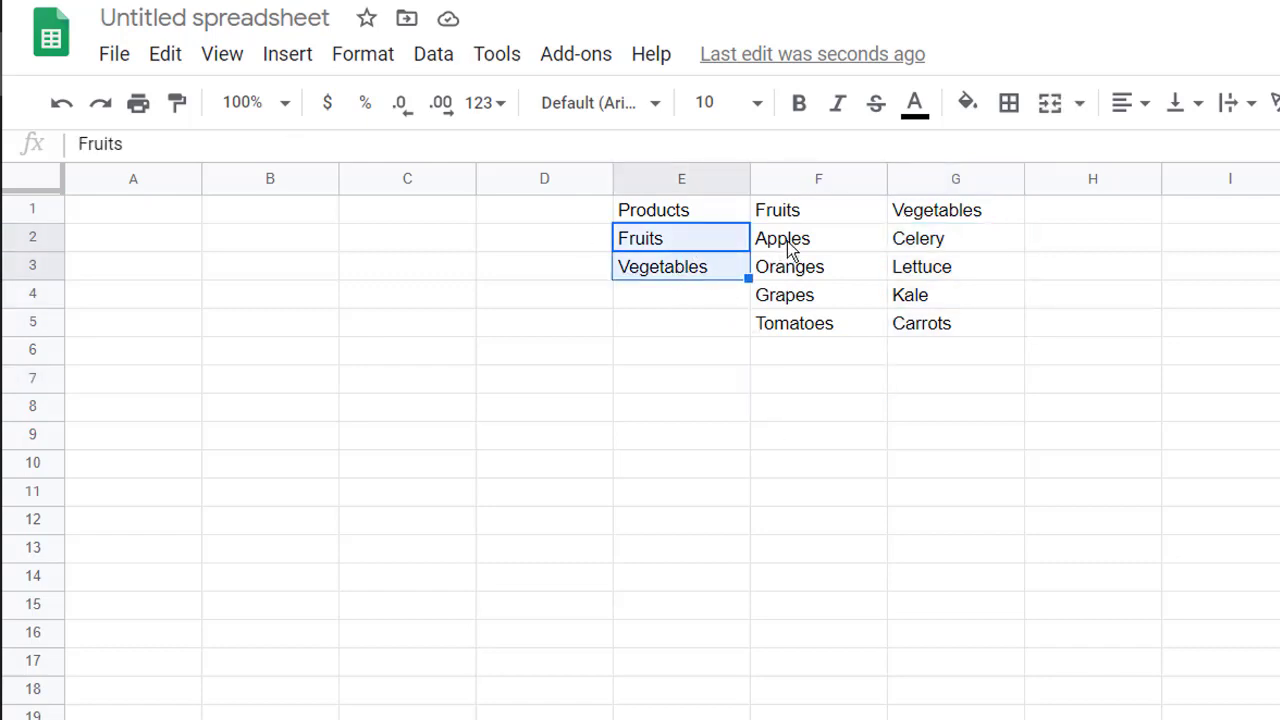
pyautogui.moveTo(791, 245); pyautogui.dragTo(800, 326)
pyautogui.moveTo(929, 240); pyautogui.dragTo(930, 323)
pyautogui.moveTo(674, 243); pyautogui.dragTo(674, 271)
pyautogui.moveTo(806, 246); pyautogui.dragTo(831, 329)
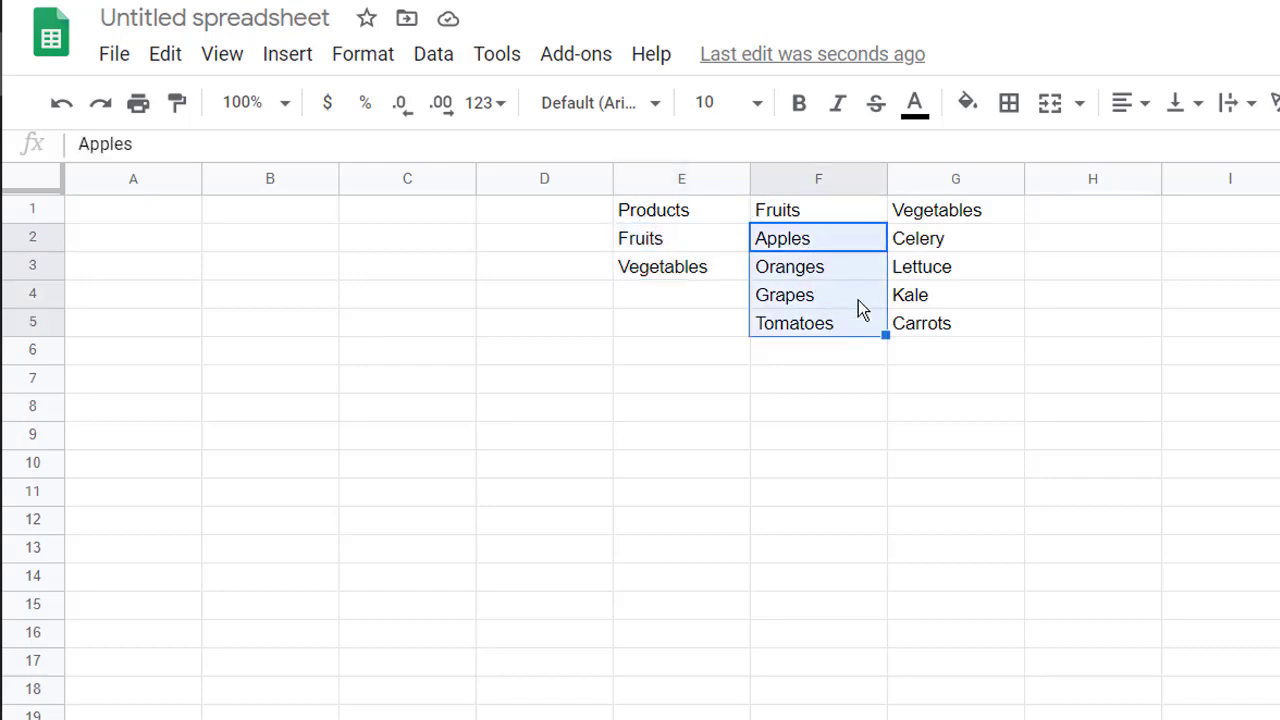
pyautogui.moveTo(953, 247); pyautogui.dragTo(956, 330)
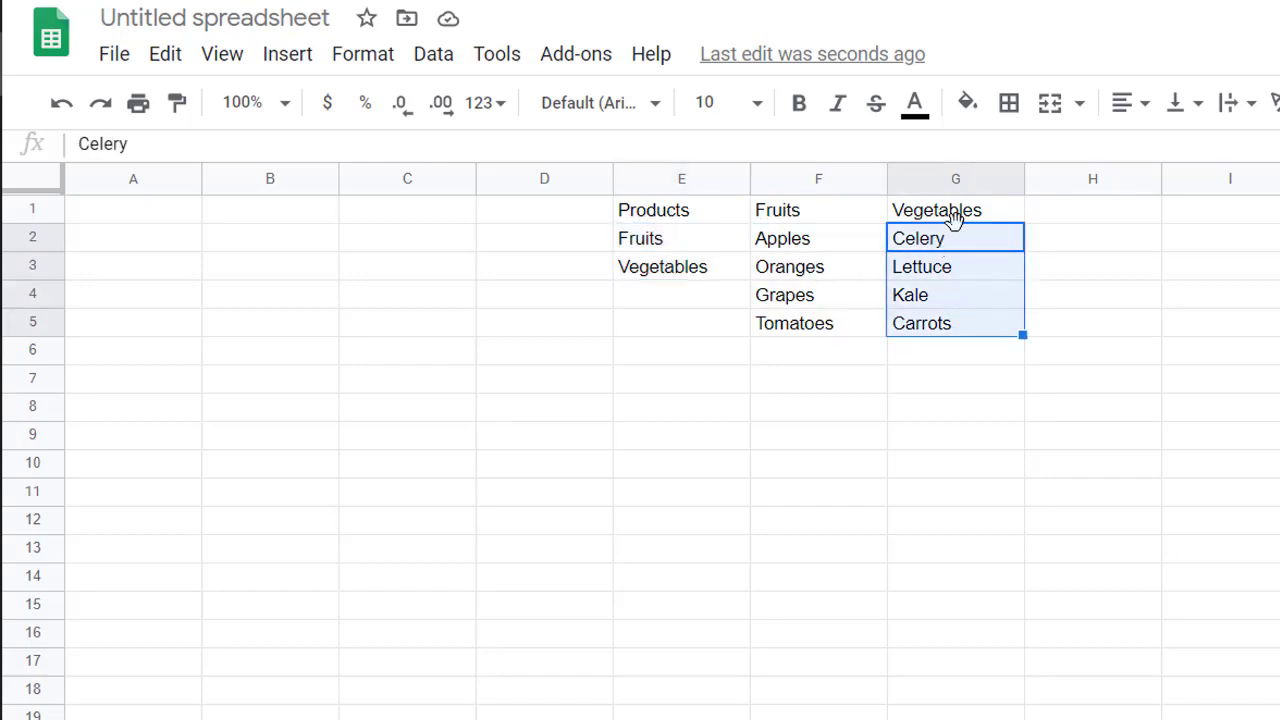
pyautogui.moveTo(688, 243); pyautogui.dragTo(689, 274)
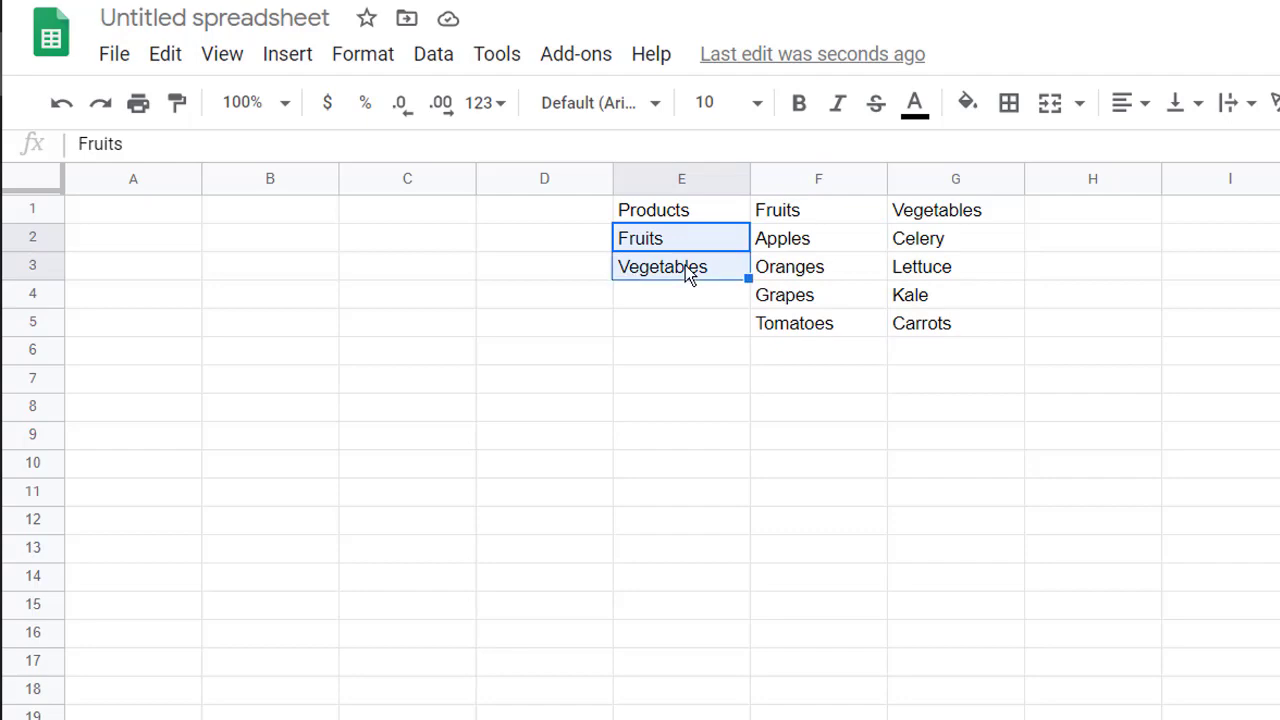
# Define a named range called Products covering E2:E3.
pyautogui.rightClick(687, 272)
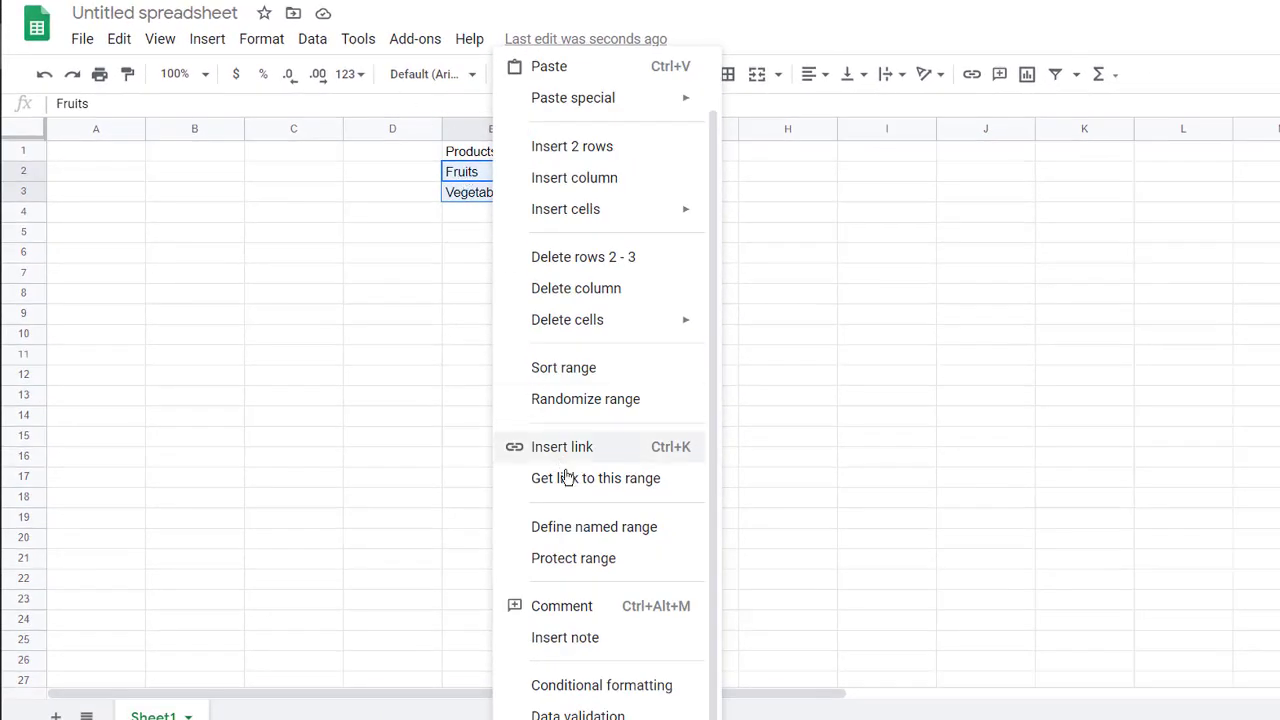
pyautogui.click(617, 528)
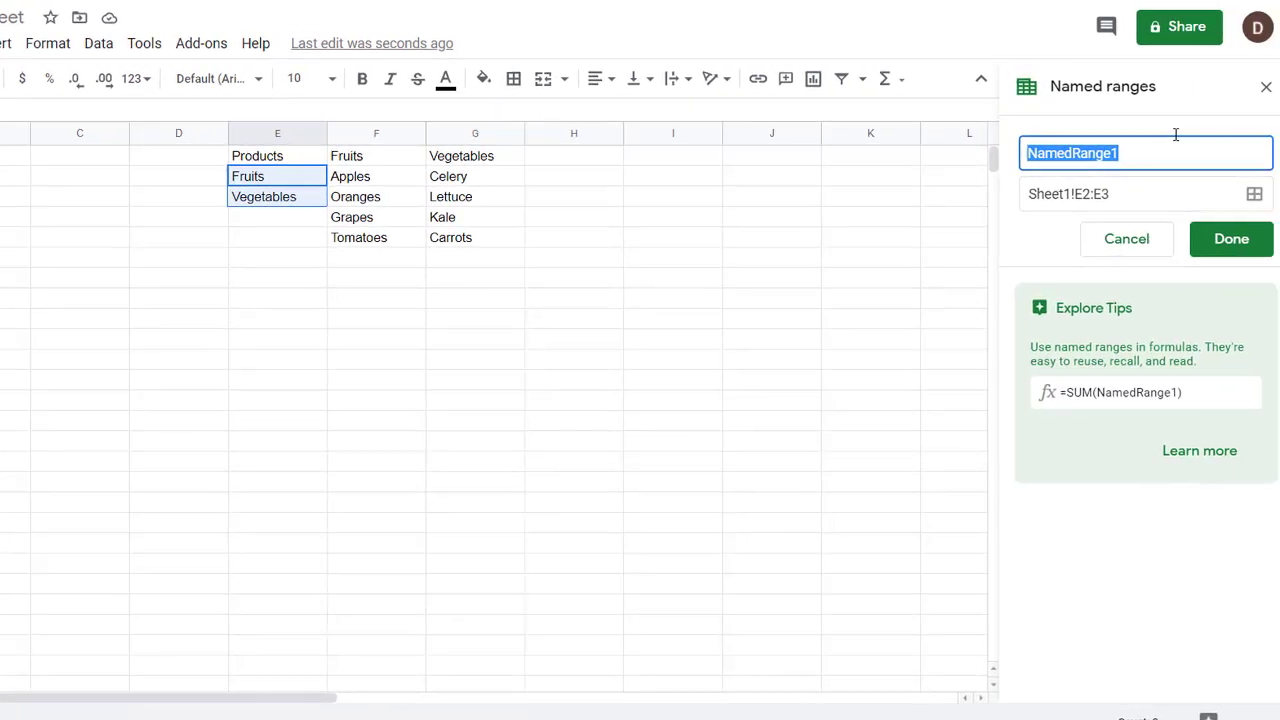
pyautogui.write('Products')
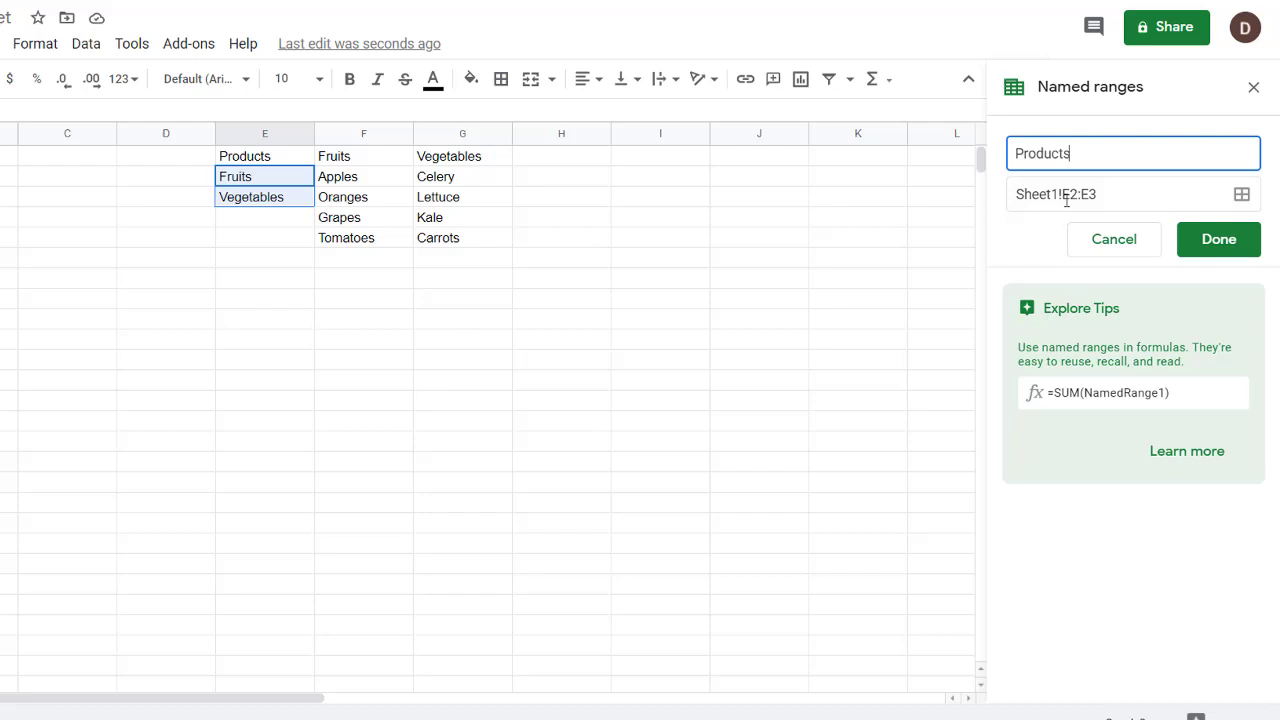
pyautogui.click(1222, 248)
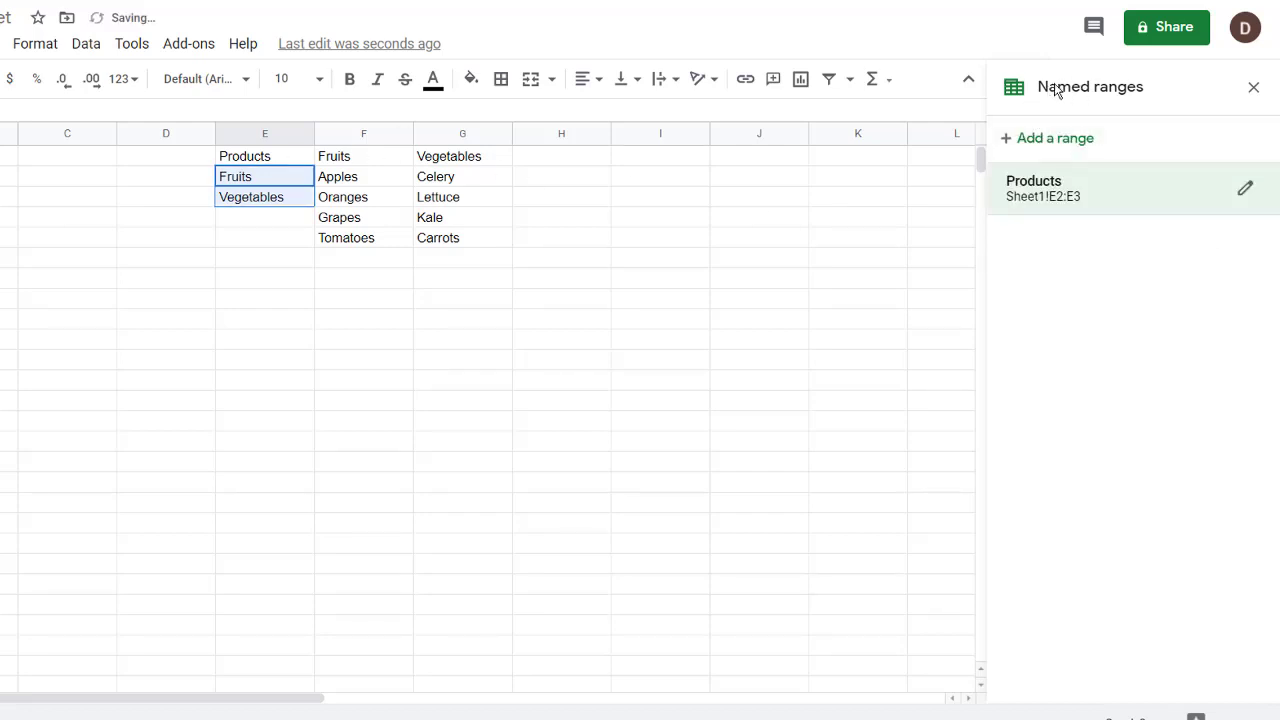
# Add a named range Fruits covering F2:F5.
pyautogui.click(1047, 142)
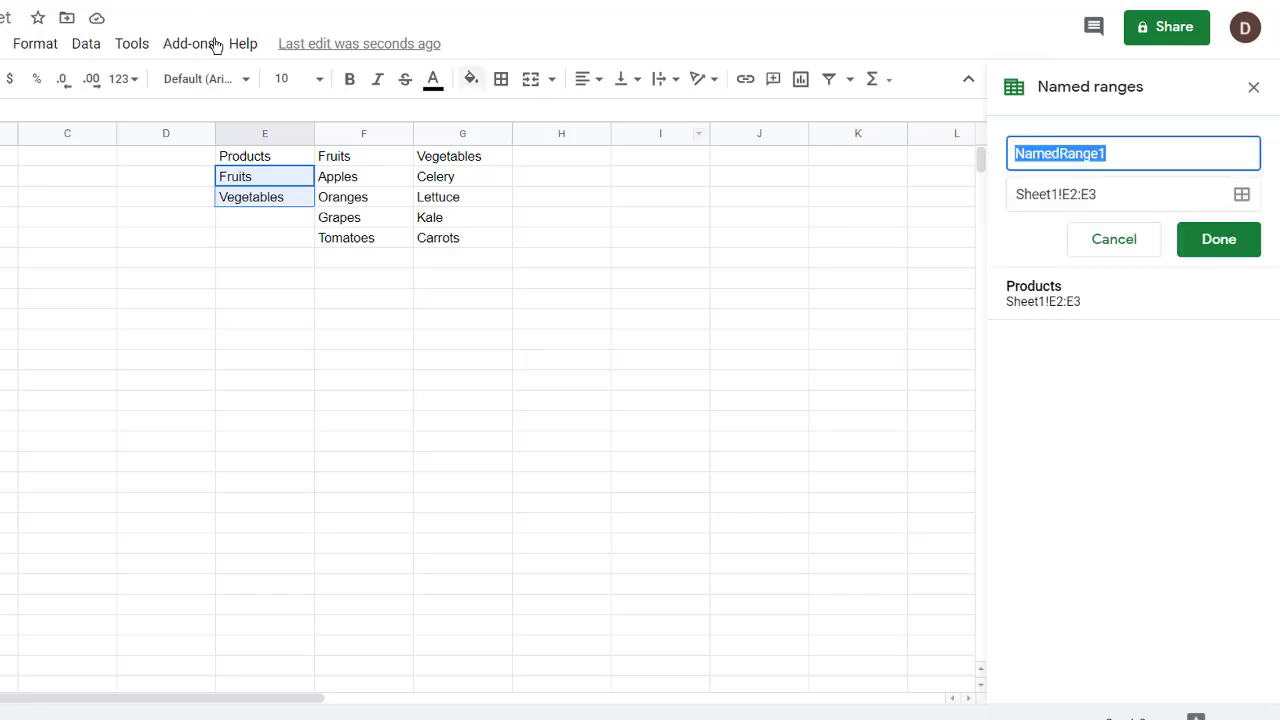
pyautogui.write('Fruits')
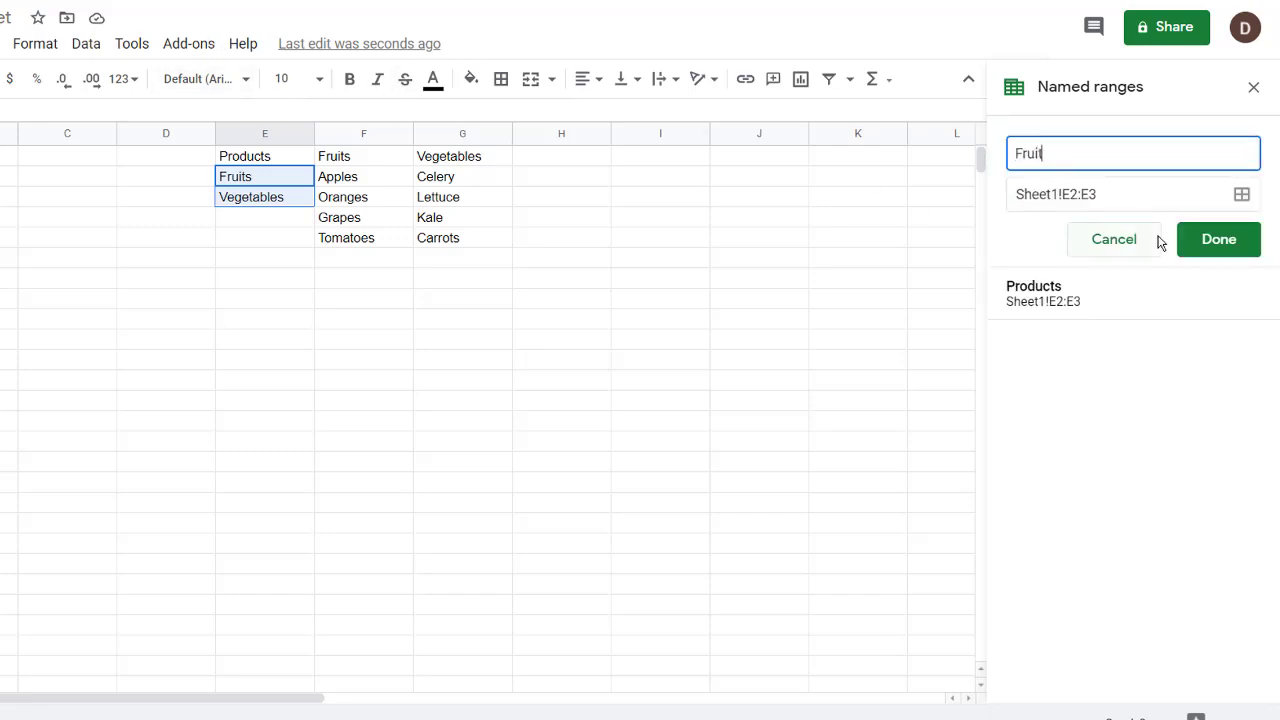
pyautogui.click(1242, 195)
pyautogui.moveTo(331, 176); pyautogui.dragTo(372, 247)
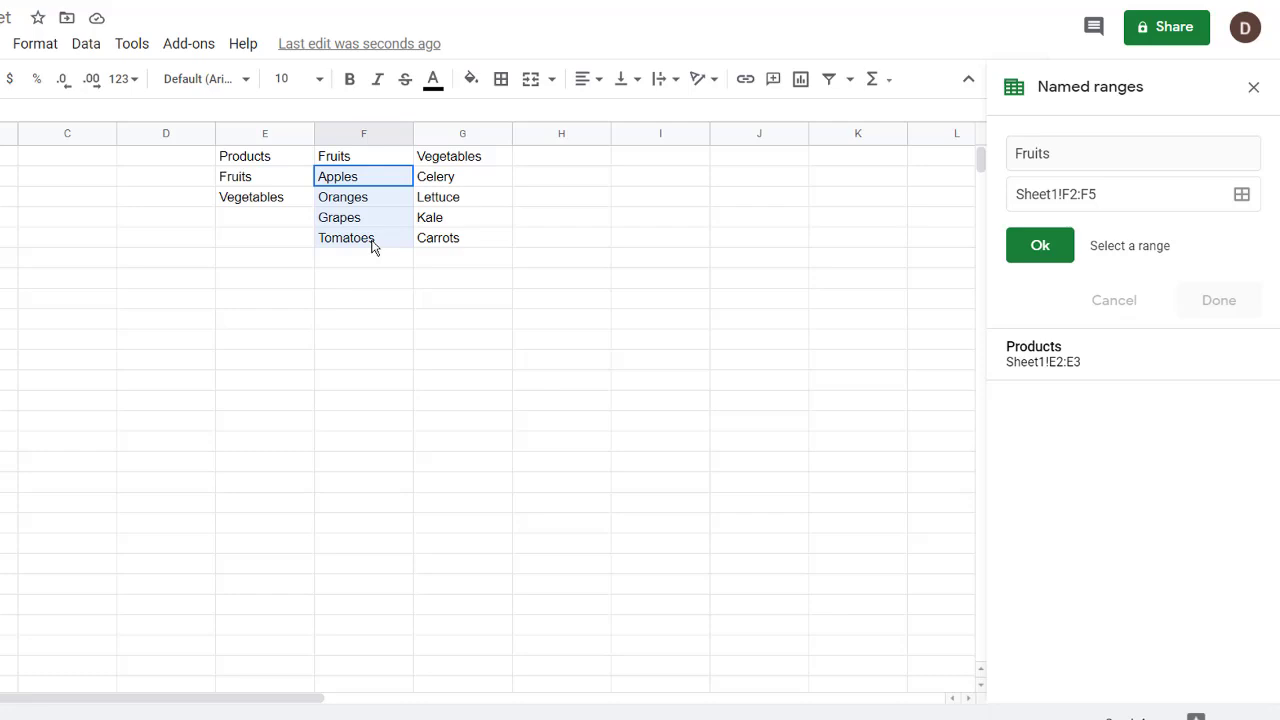
pyautogui.click(1043, 249)
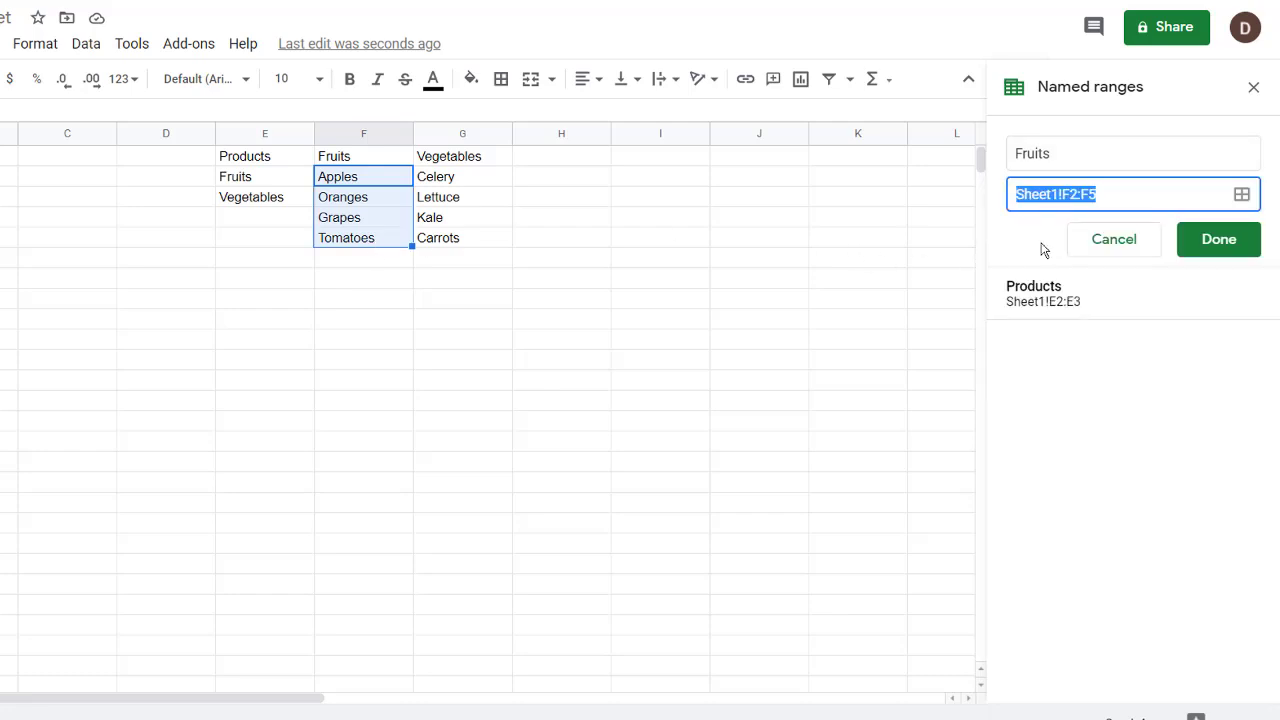
pyautogui.click(1222, 240)
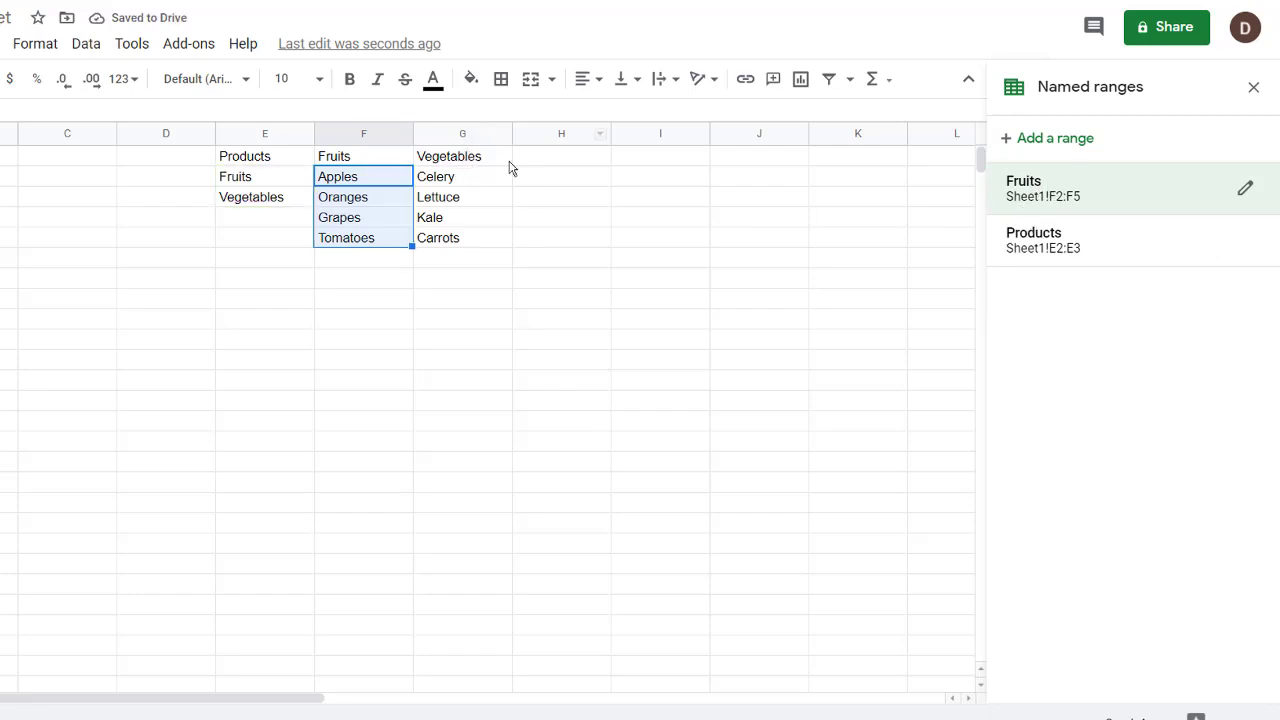
# Add a named range Vegetables covering G2:G5.
pyautogui.click(1050, 140)
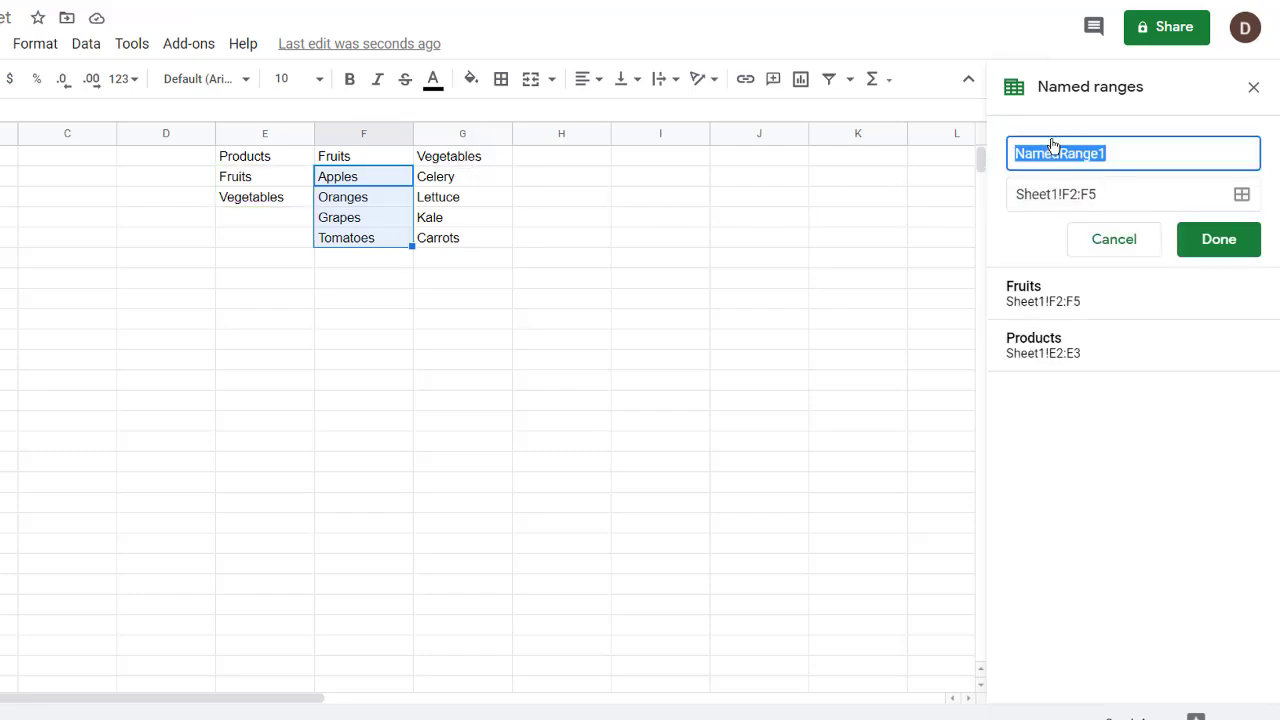
pyautogui.write('Vegetables')
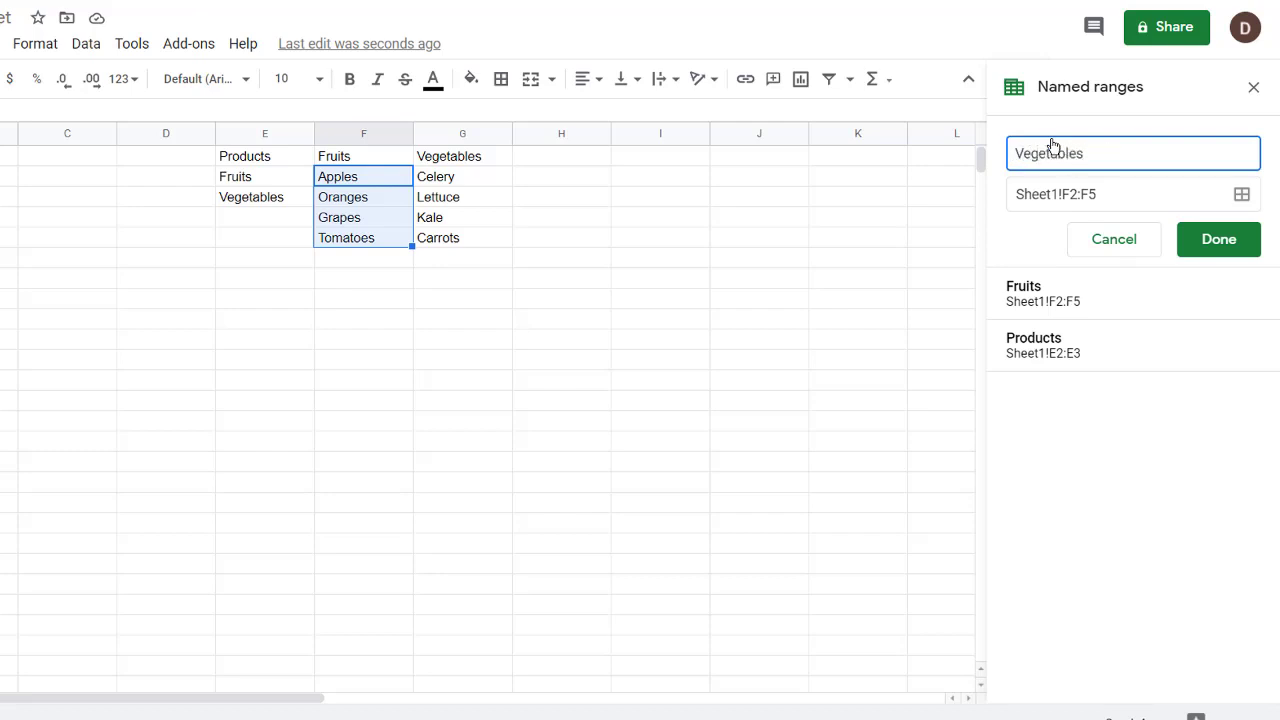
pyautogui.click(1241, 194)
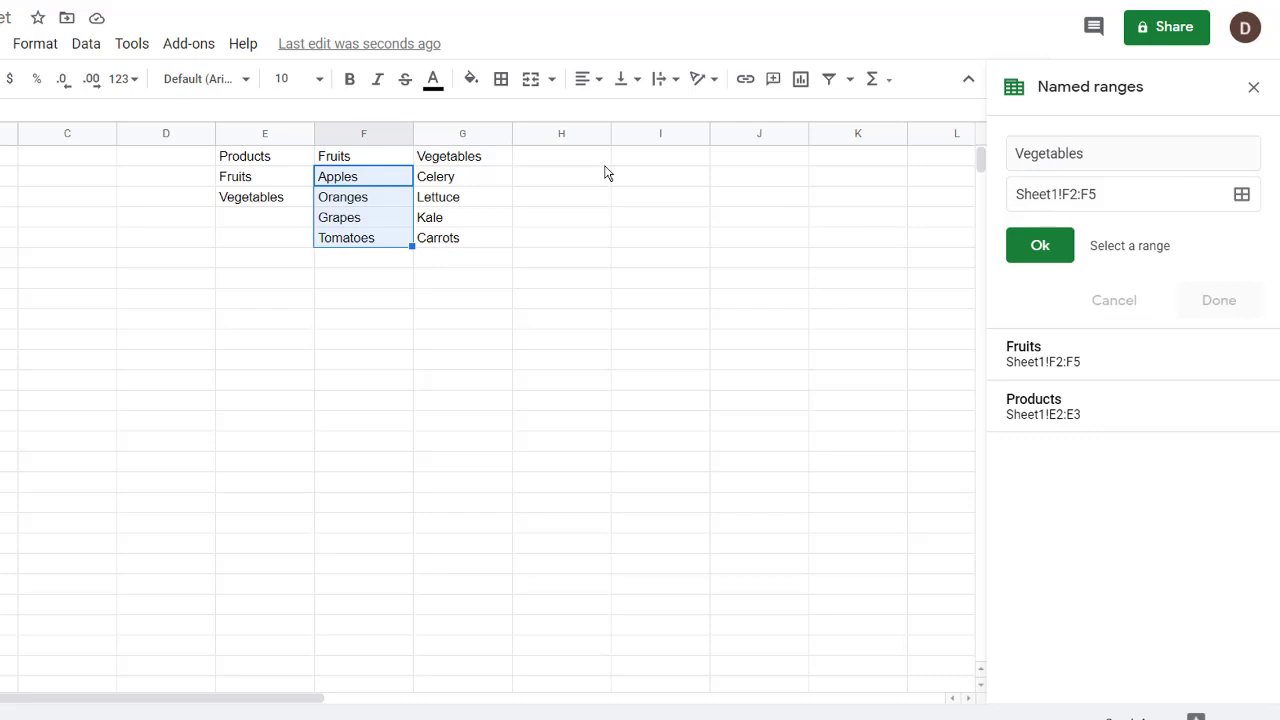
pyautogui.moveTo(460, 183); pyautogui.dragTo(476, 240)
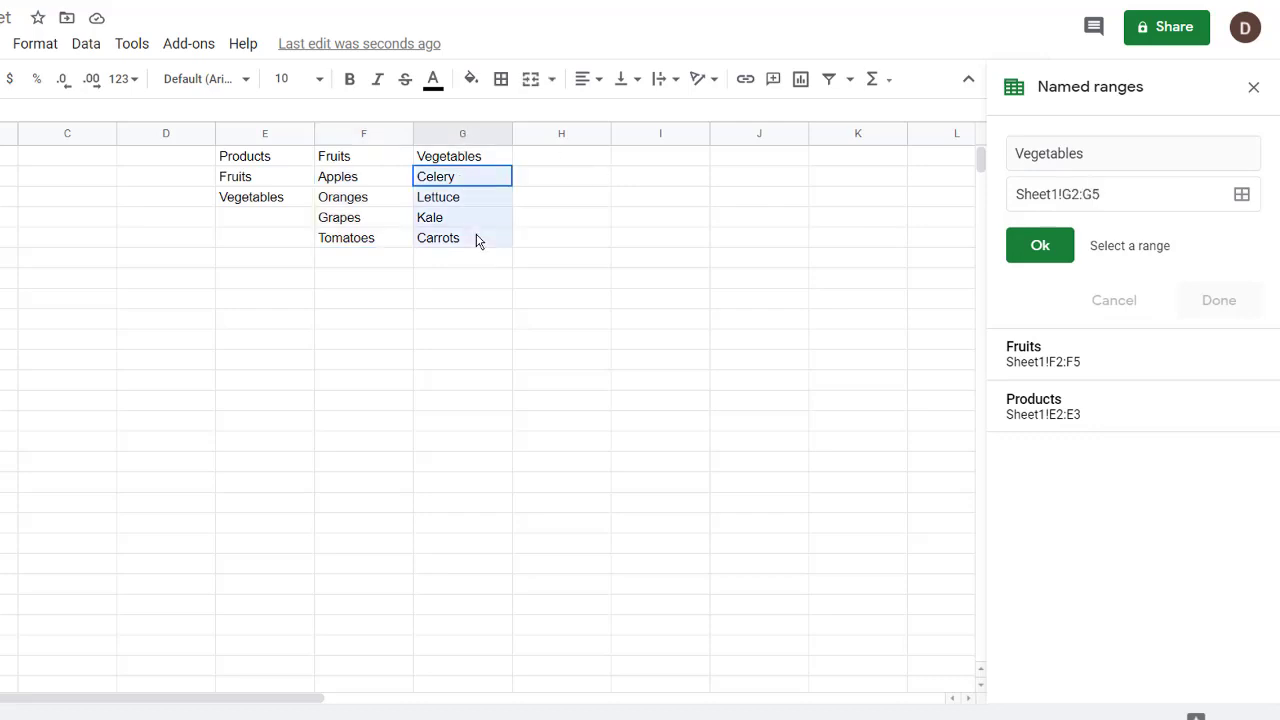
pyautogui.click(1040, 248)
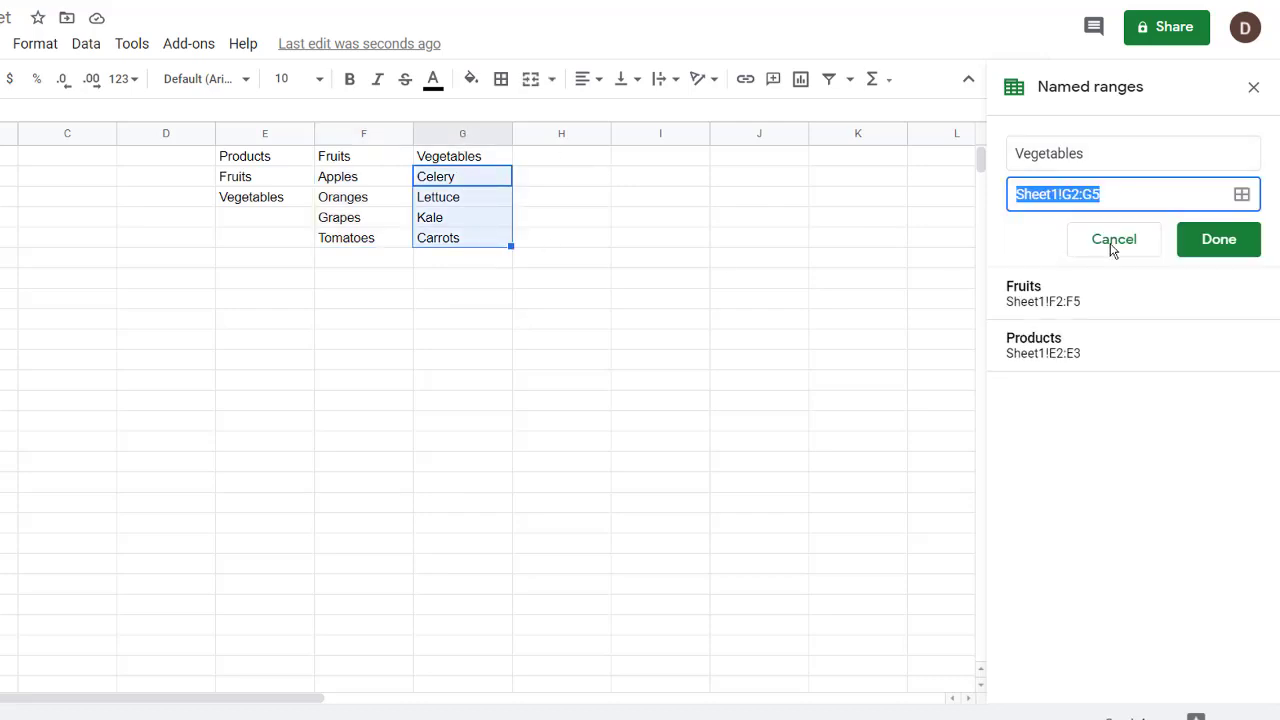
pyautogui.click(1221, 239)
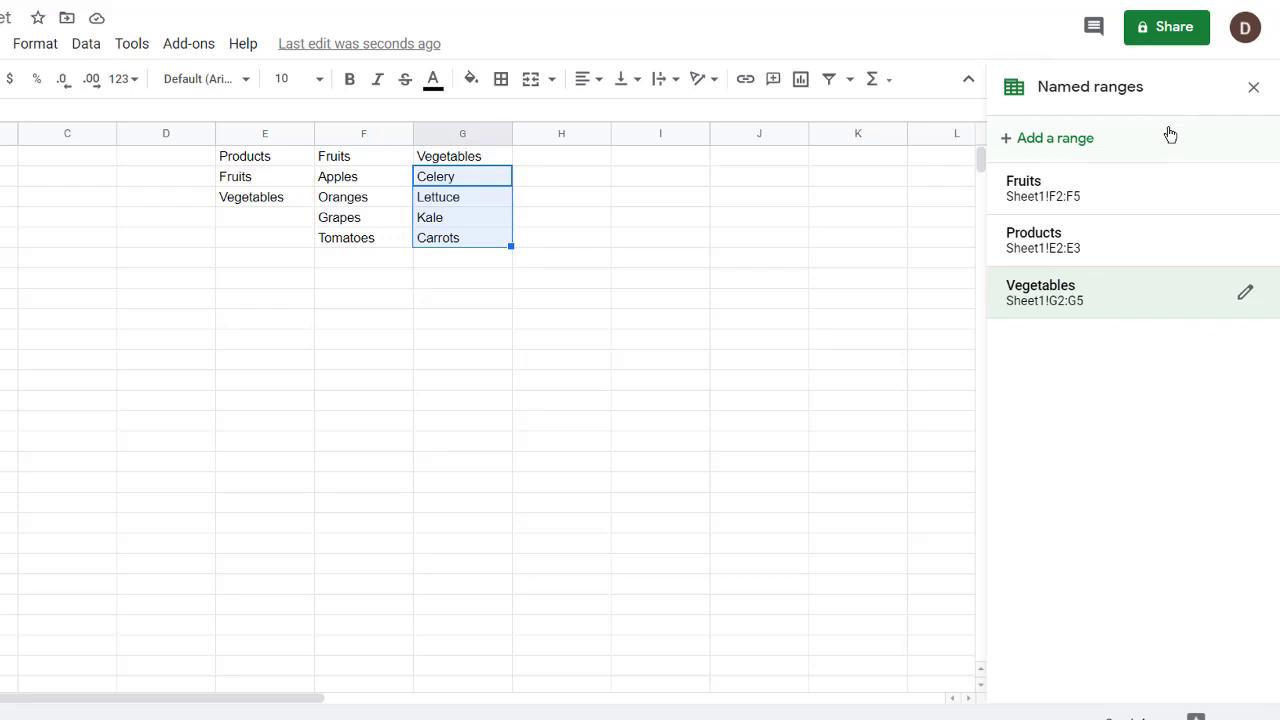
# Enter the heading Category1 in A1 and Category2 in B1.
pyautogui.click(630, 358)
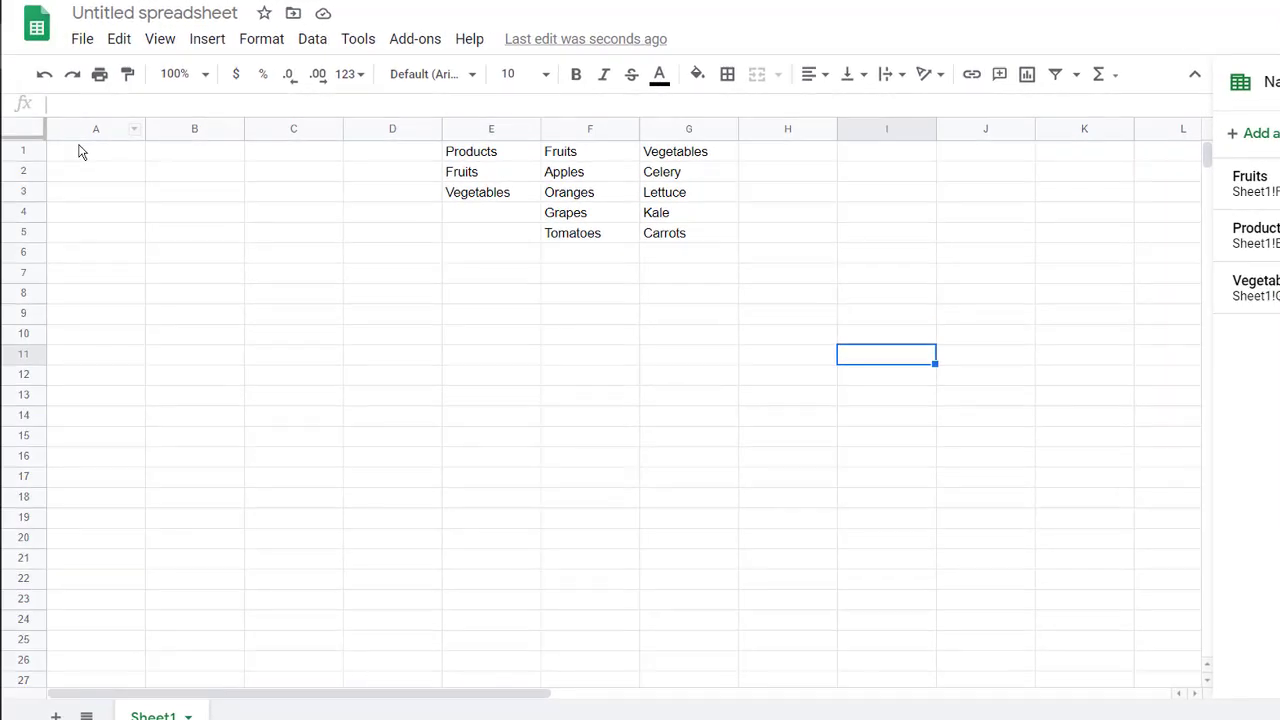
pyautogui.click(5, 153)
pyautogui.write('Cate')
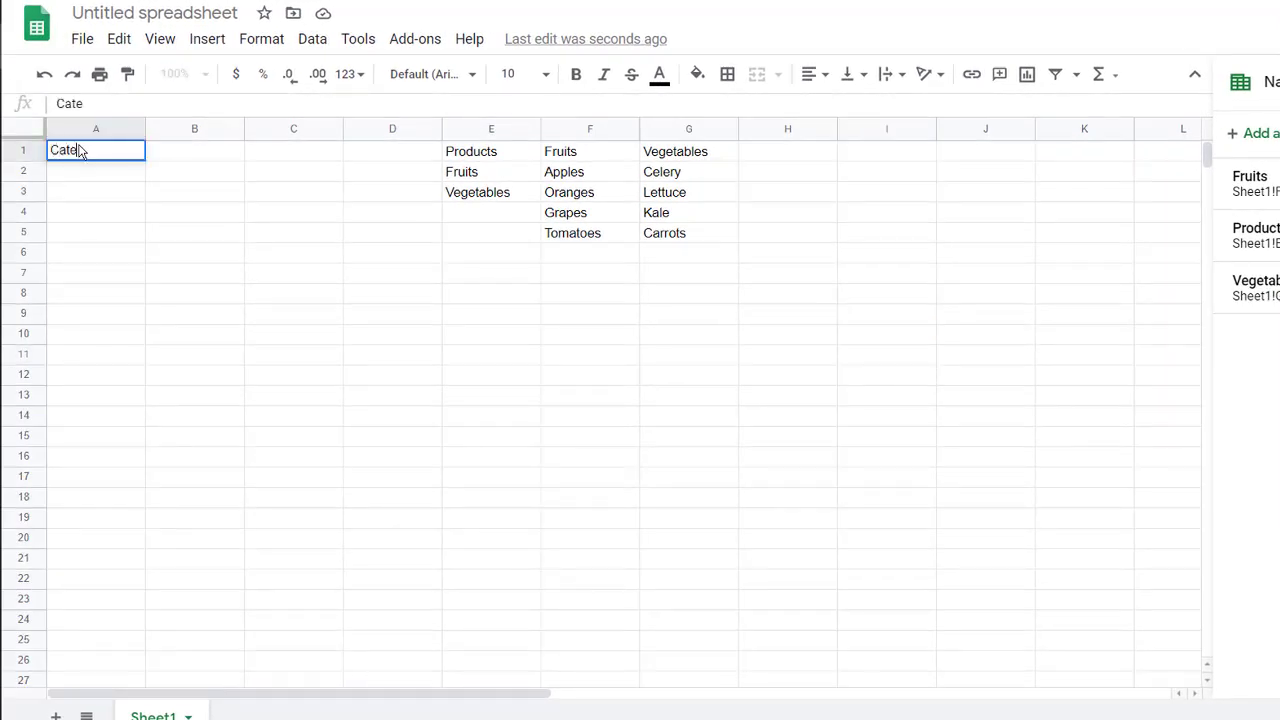
pyautogui.write('gory1')
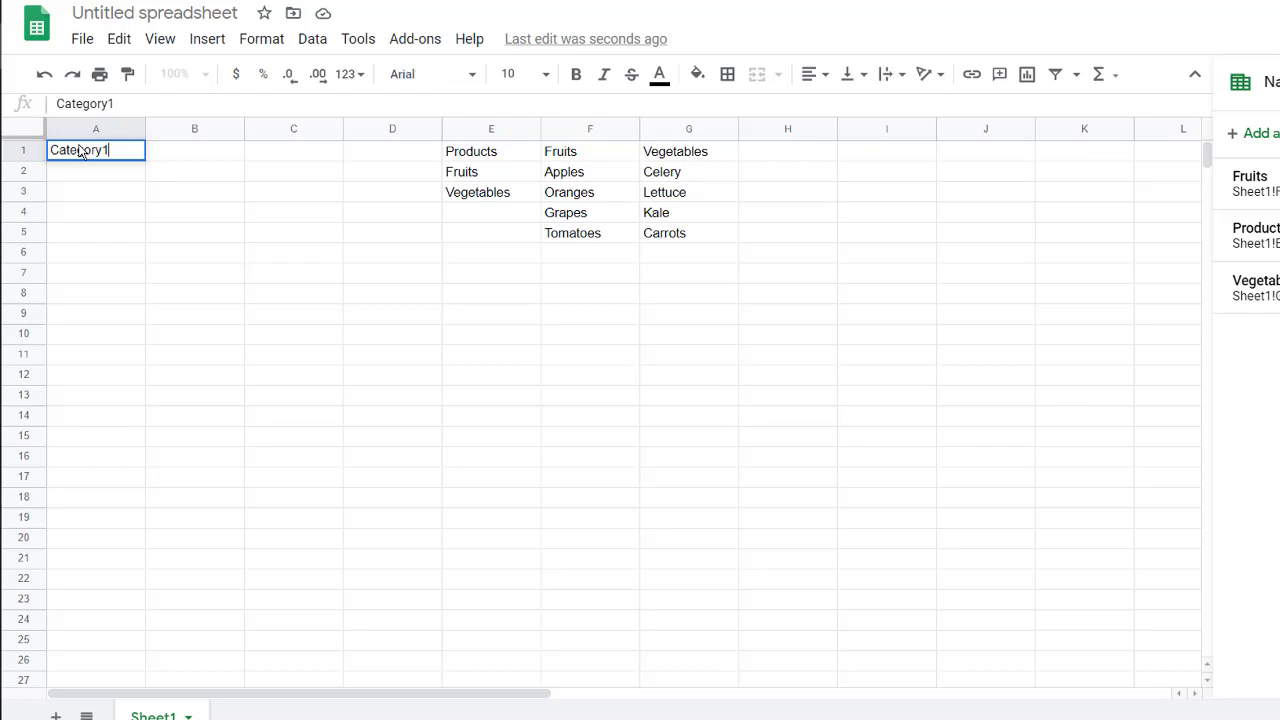
pyautogui.press('Tab')
pyautogui.write('Cate')
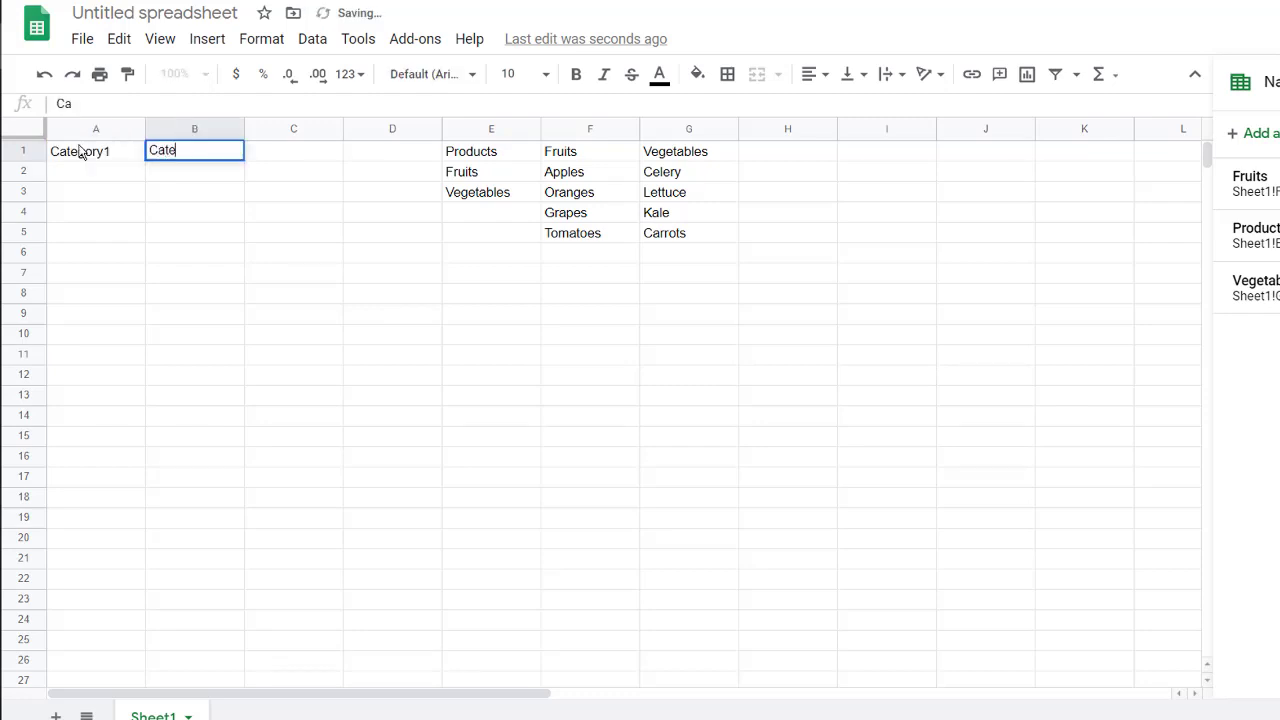
pyautogui.write('gory2')
pyautogui.press('Return')
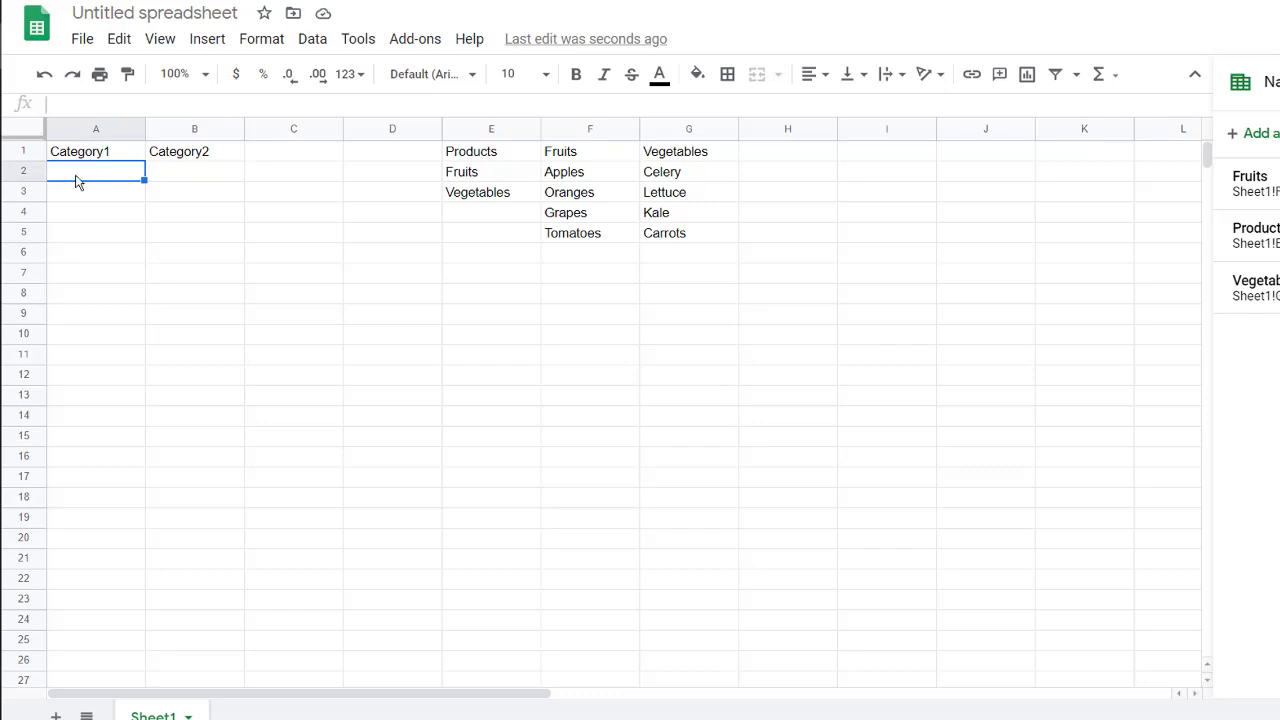
# Give A2 a list-from-range dropdown using Products, set to reject invalid input.
pyautogui.rightClick(78, 181)
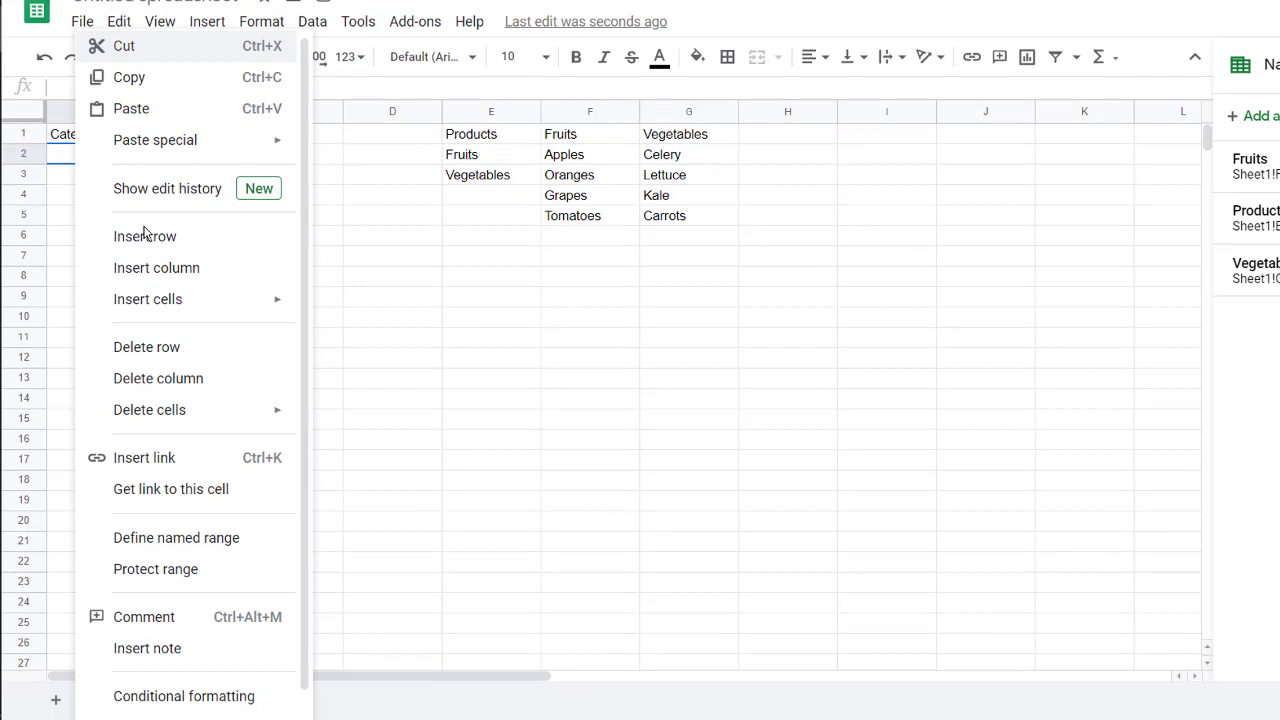
pyautogui.scroll(-1, 240, 409)
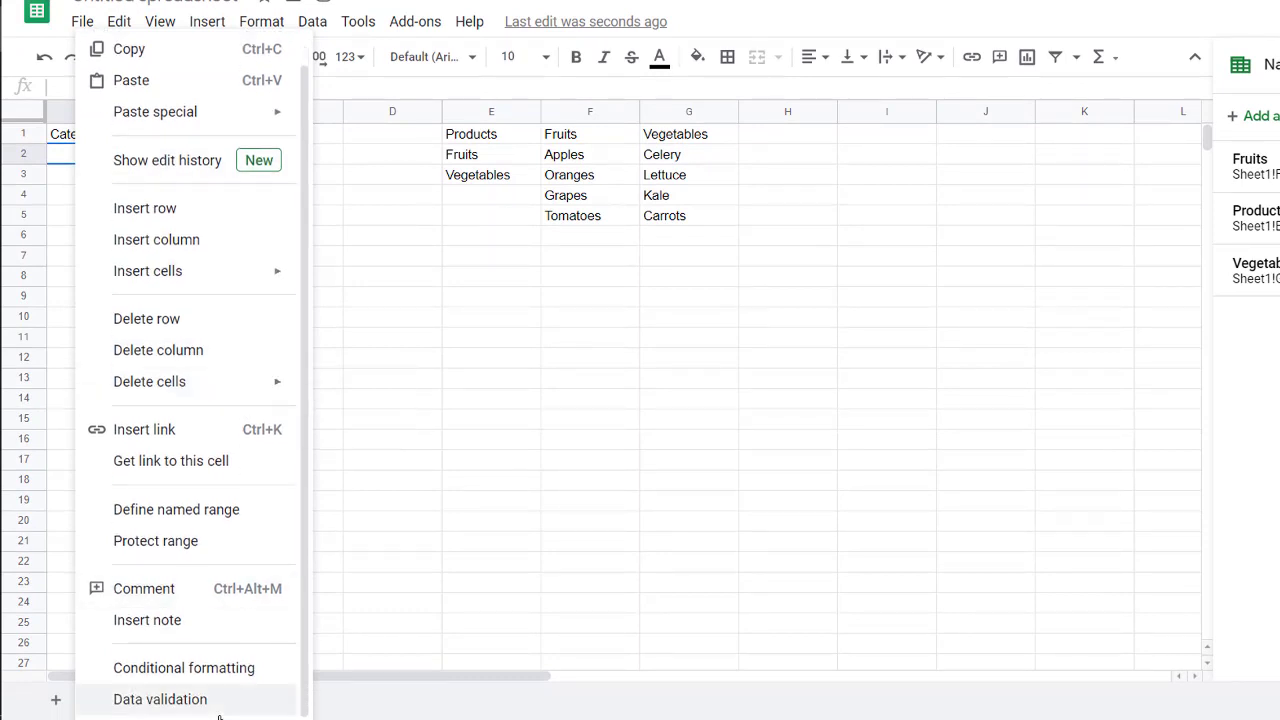
pyautogui.click(143, 700)
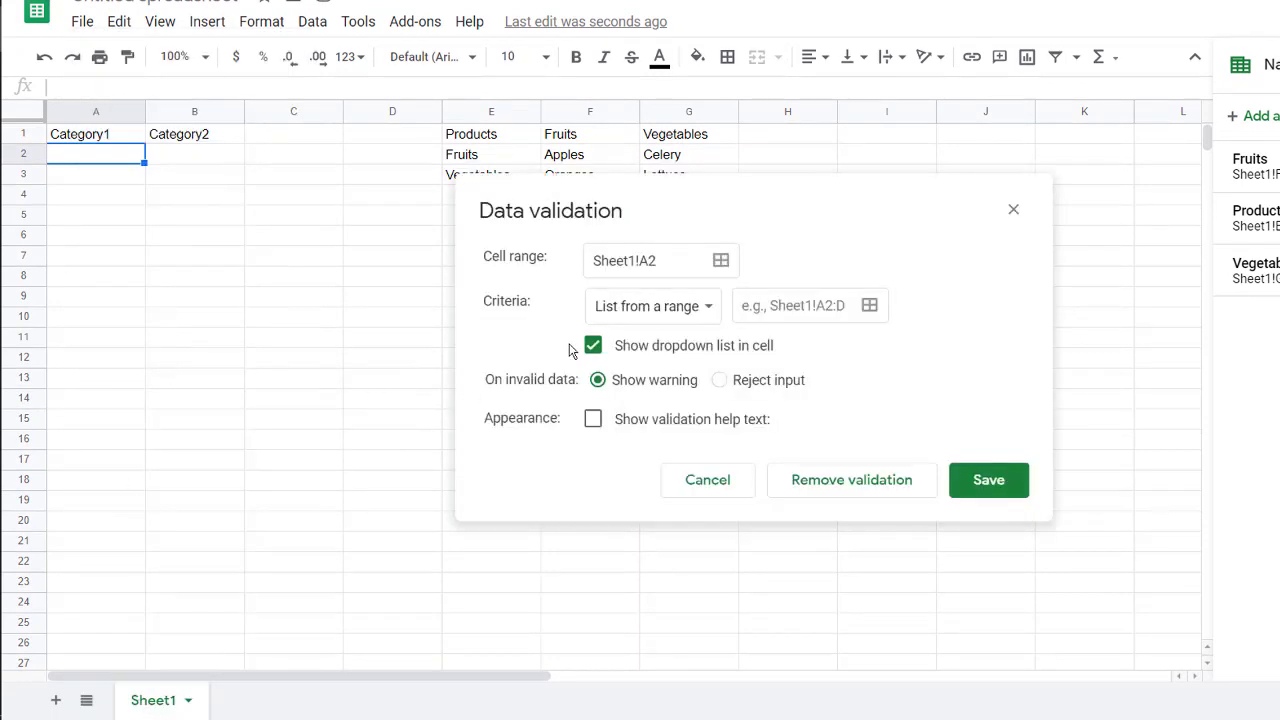
pyautogui.click(698, 310)
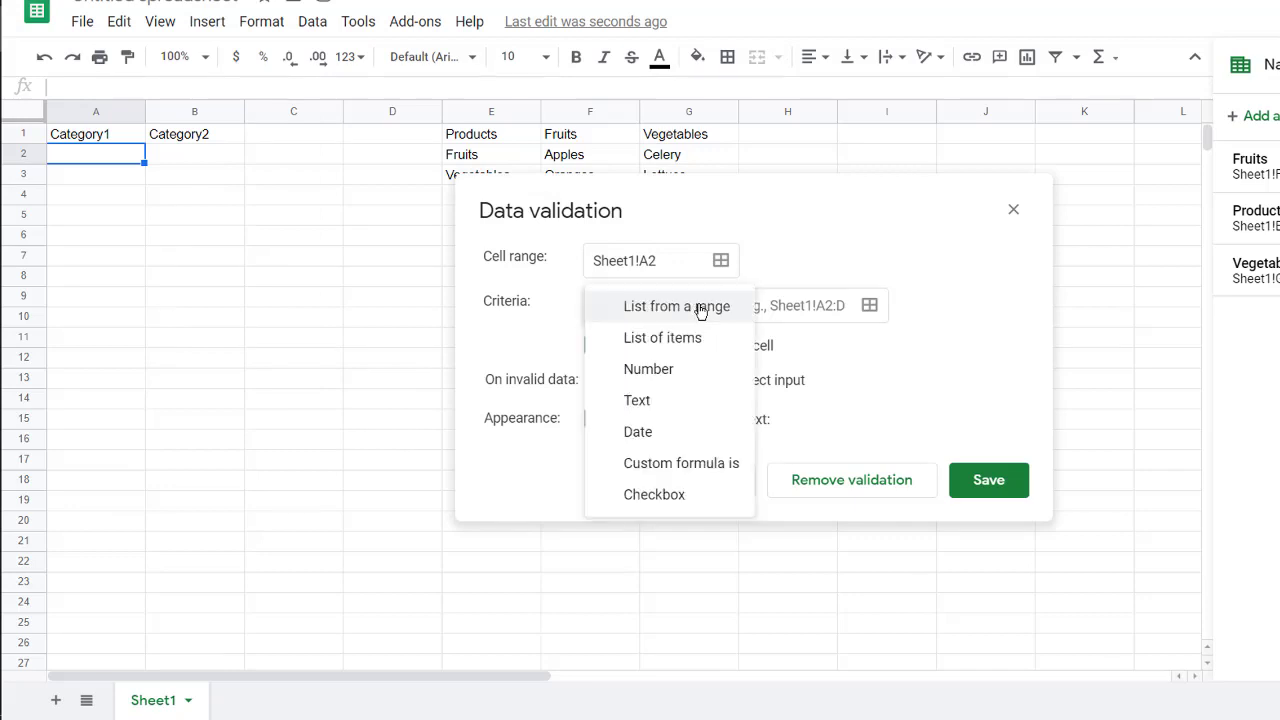
pyautogui.click(693, 314)
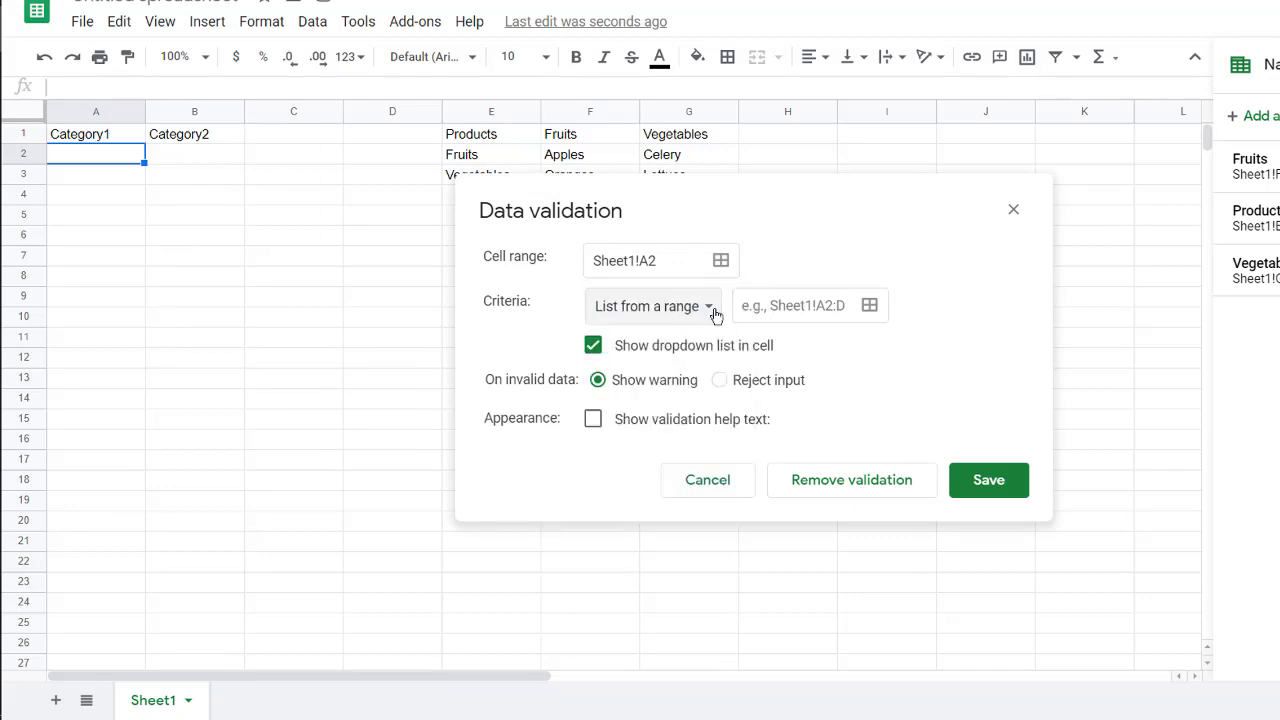
pyautogui.click(771, 311)
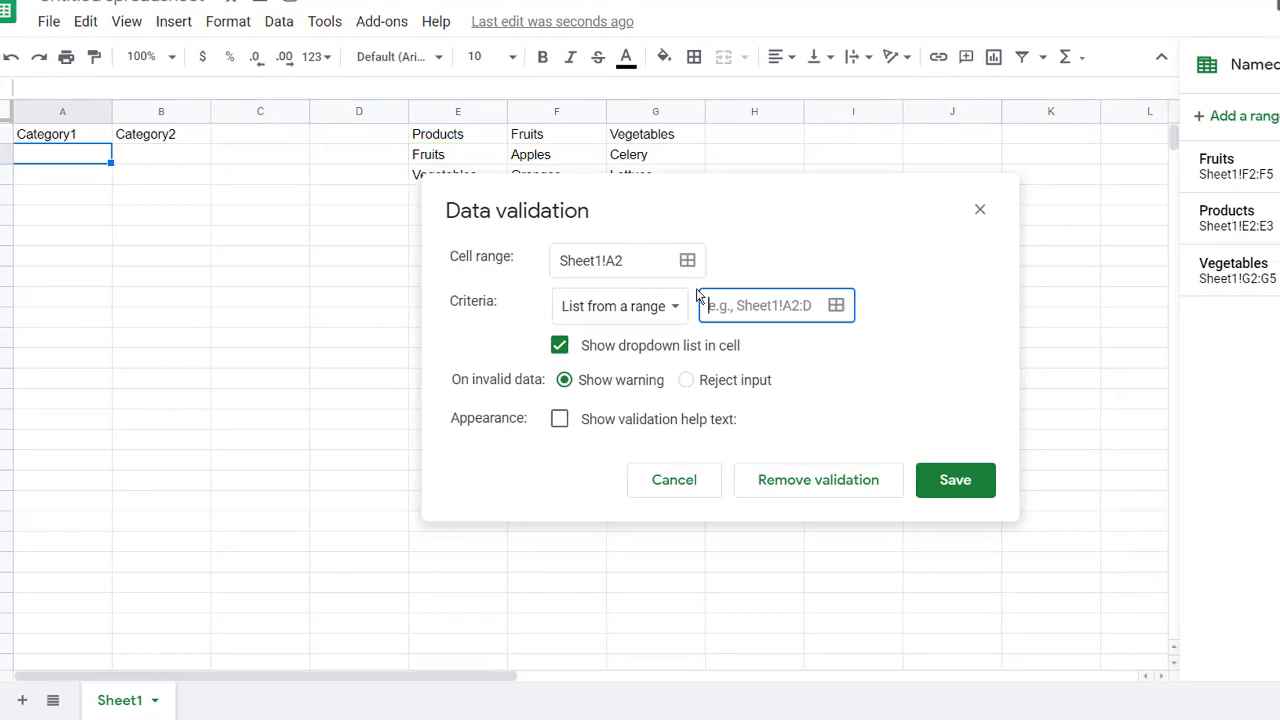
pyautogui.write('Products')
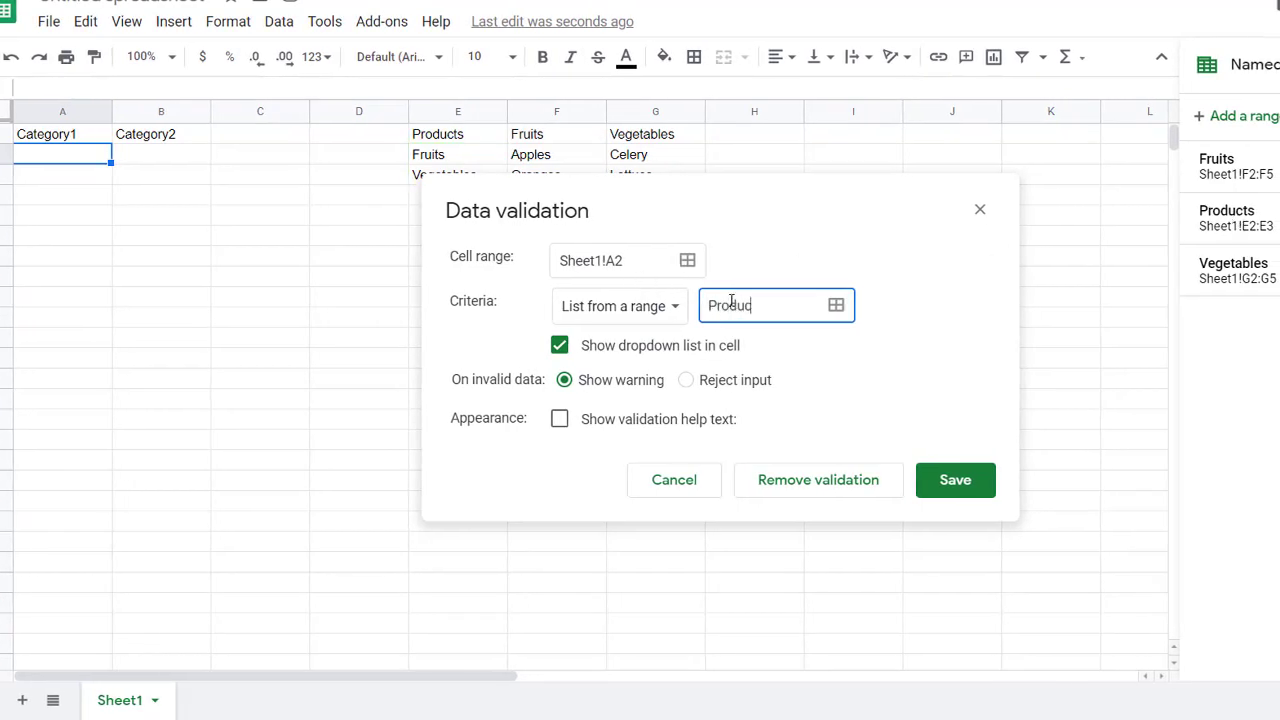
pyautogui.click(686, 381)
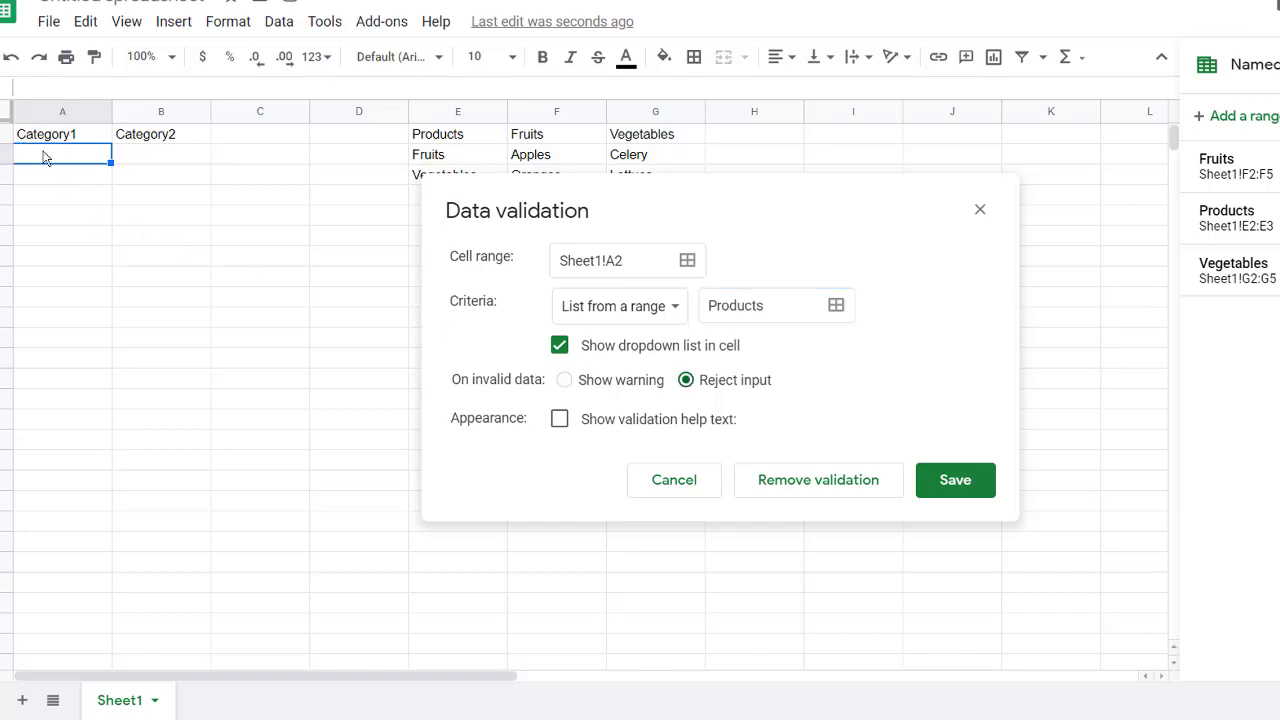
pyautogui.click(934, 486)
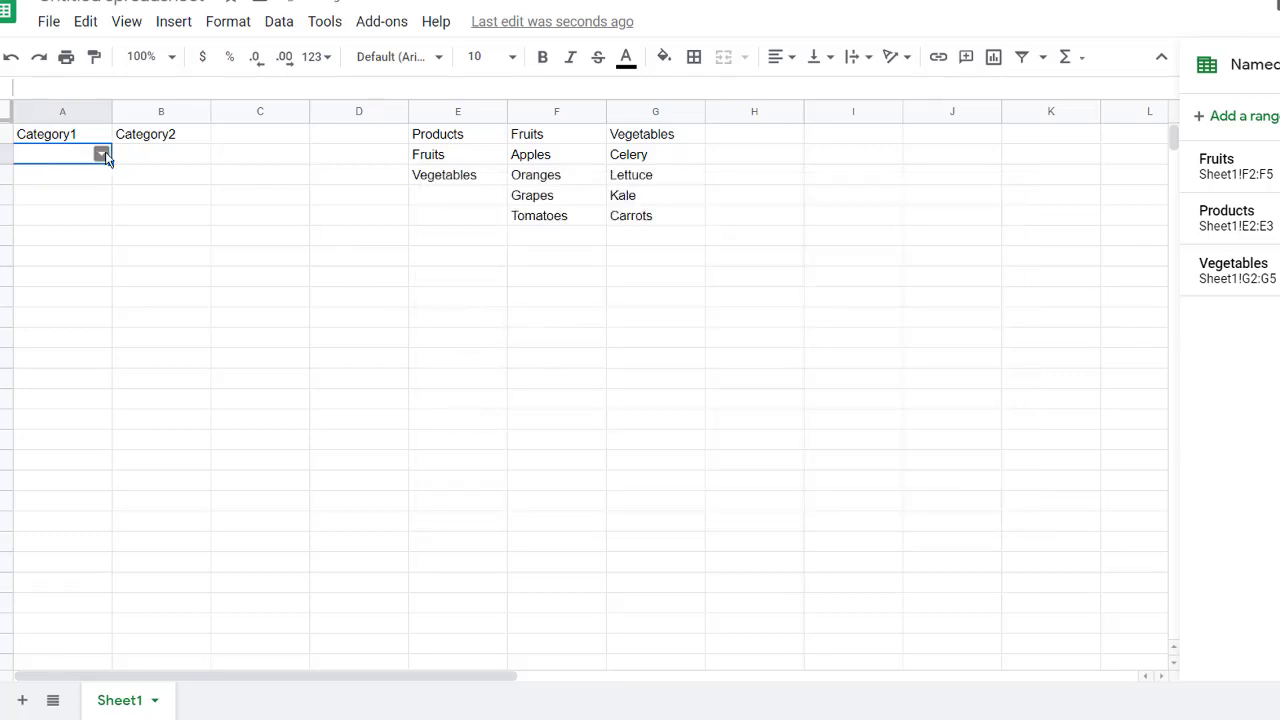
# Switch A2 between Fruits and Vegetables, leaving it on Fruits.
pyautogui.click(101, 154)
pyautogui.click(75, 184)
pyautogui.click(101, 155)
pyautogui.click(52, 203)
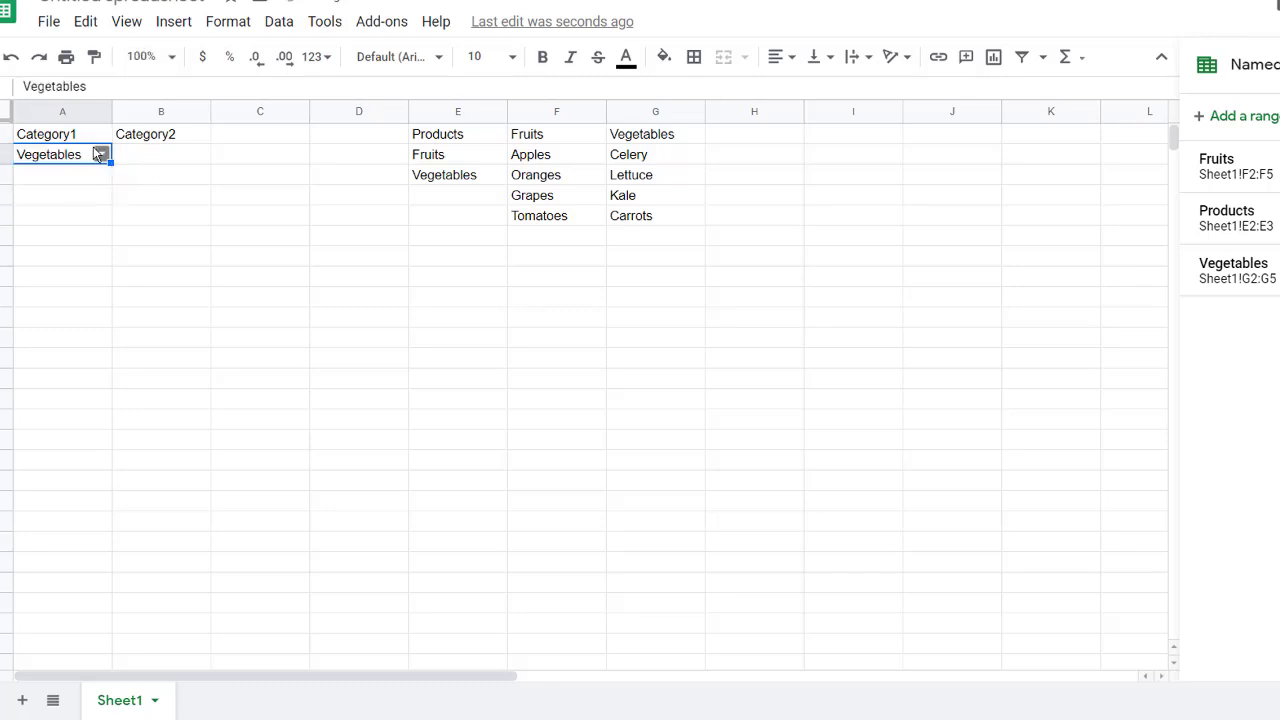
pyautogui.click(101, 154)
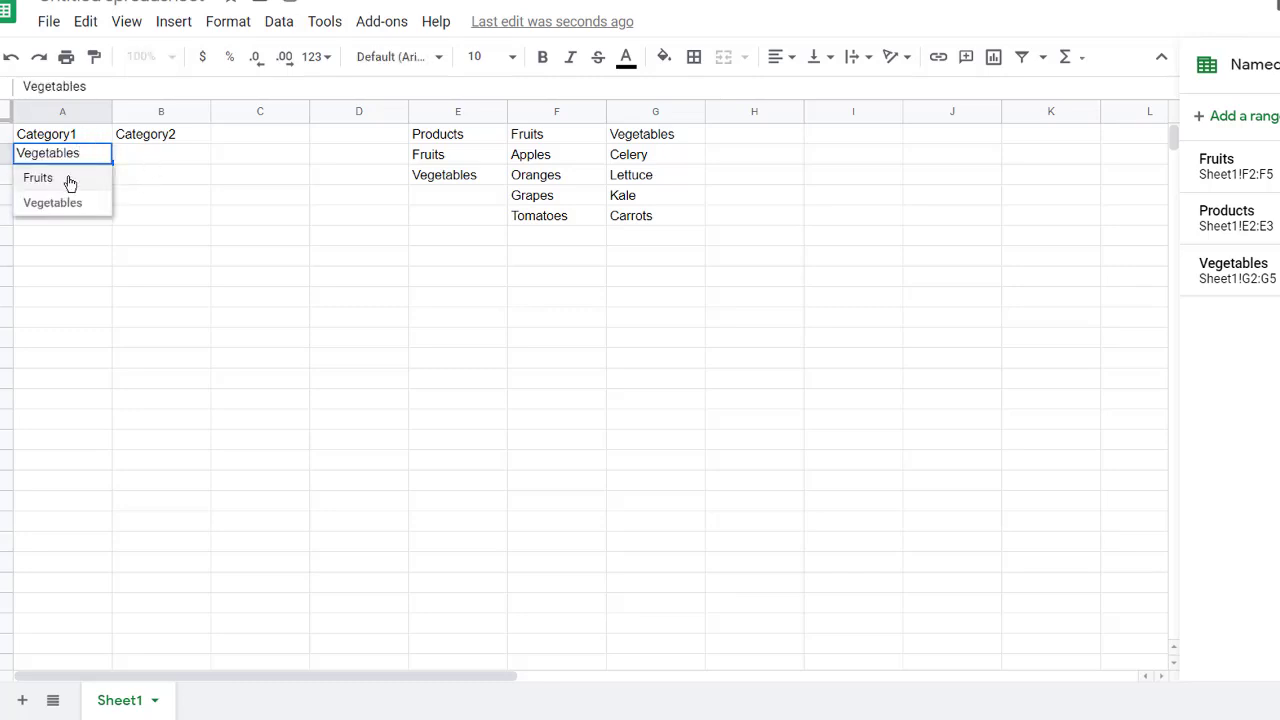
pyautogui.click(69, 182)
pyautogui.click(192, 155)
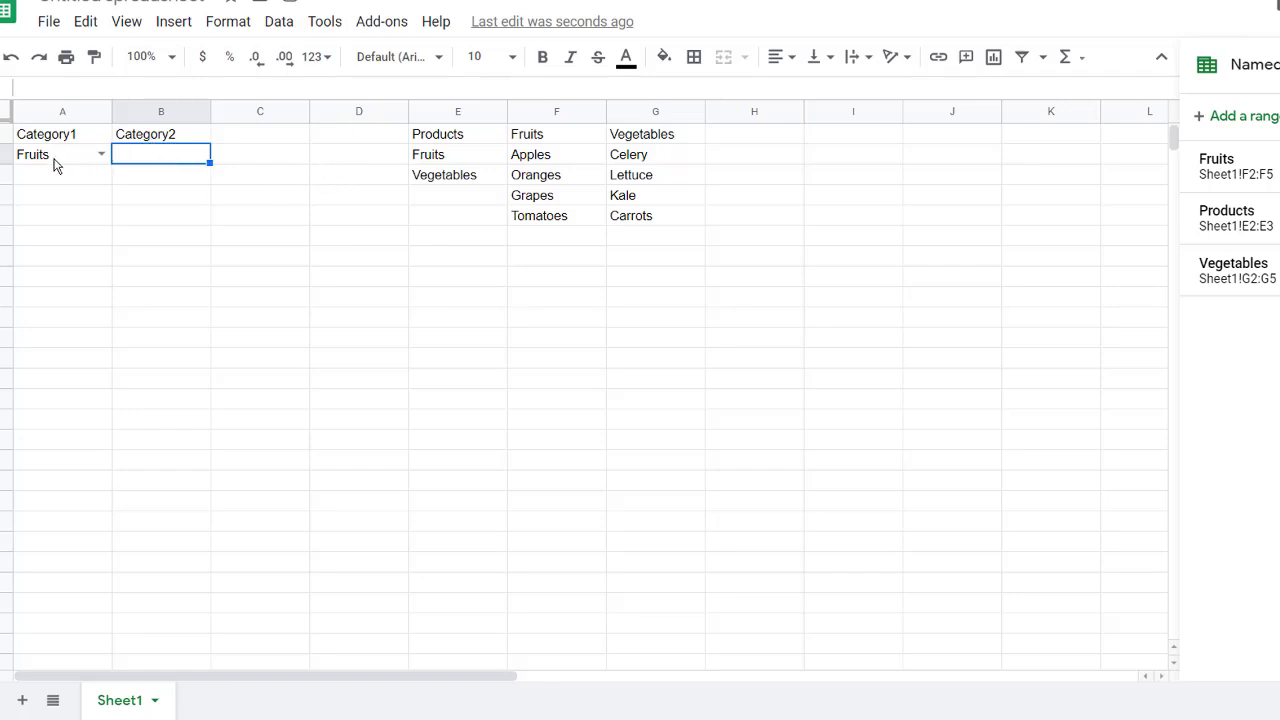
# Add the heading Helper in D1 and the formula =INDIRECT(A2) in D2.
pyautogui.click(340, 141)
pyautogui.write('Helper')
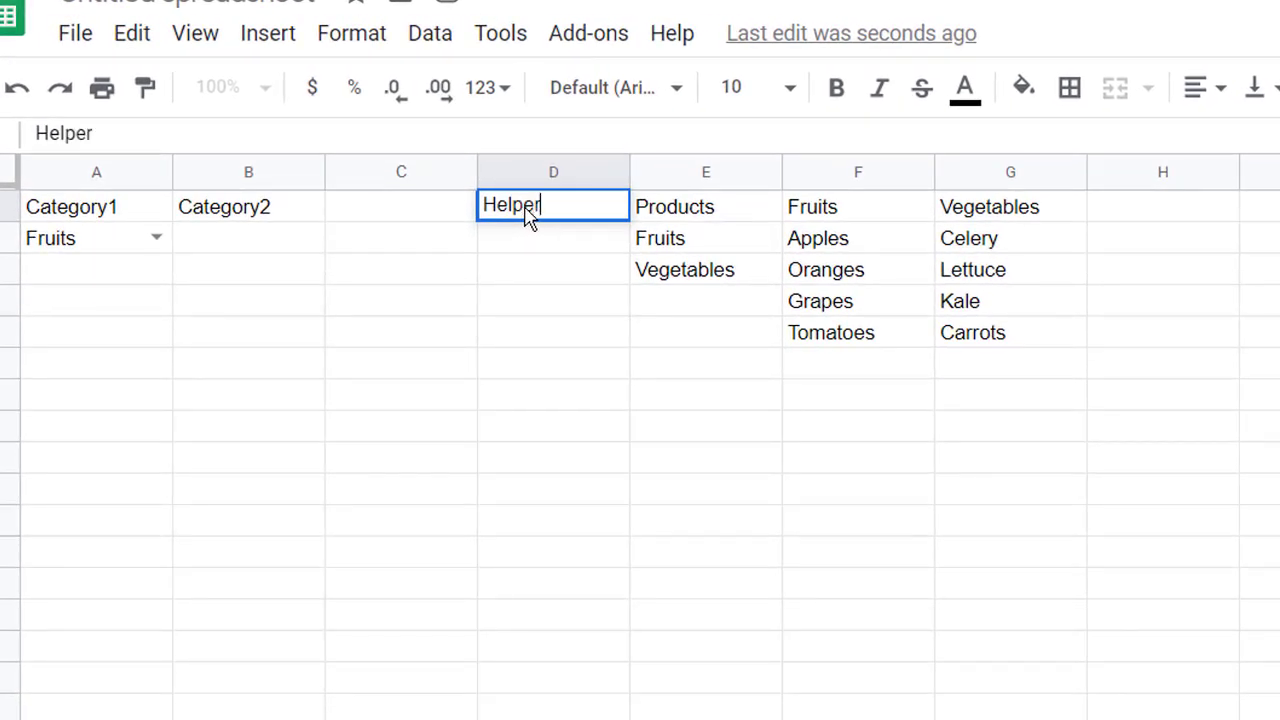
pyautogui.press('Return')
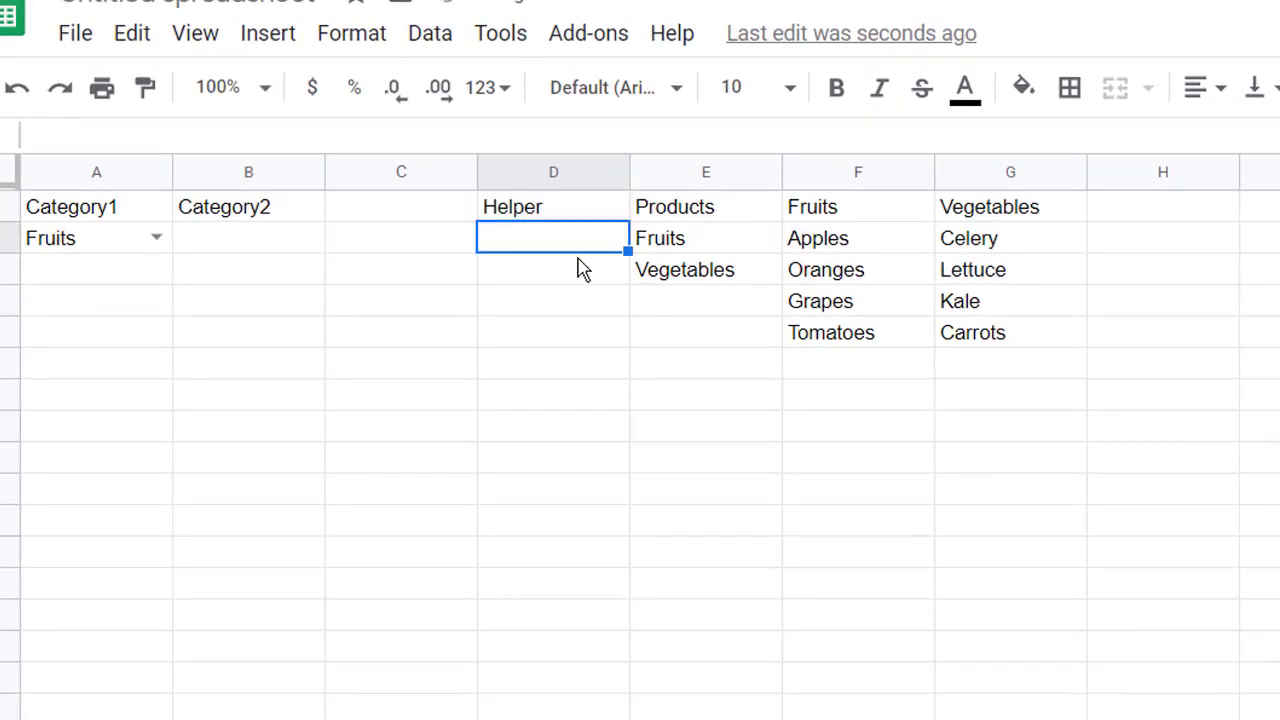
pyautogui.write('=in')
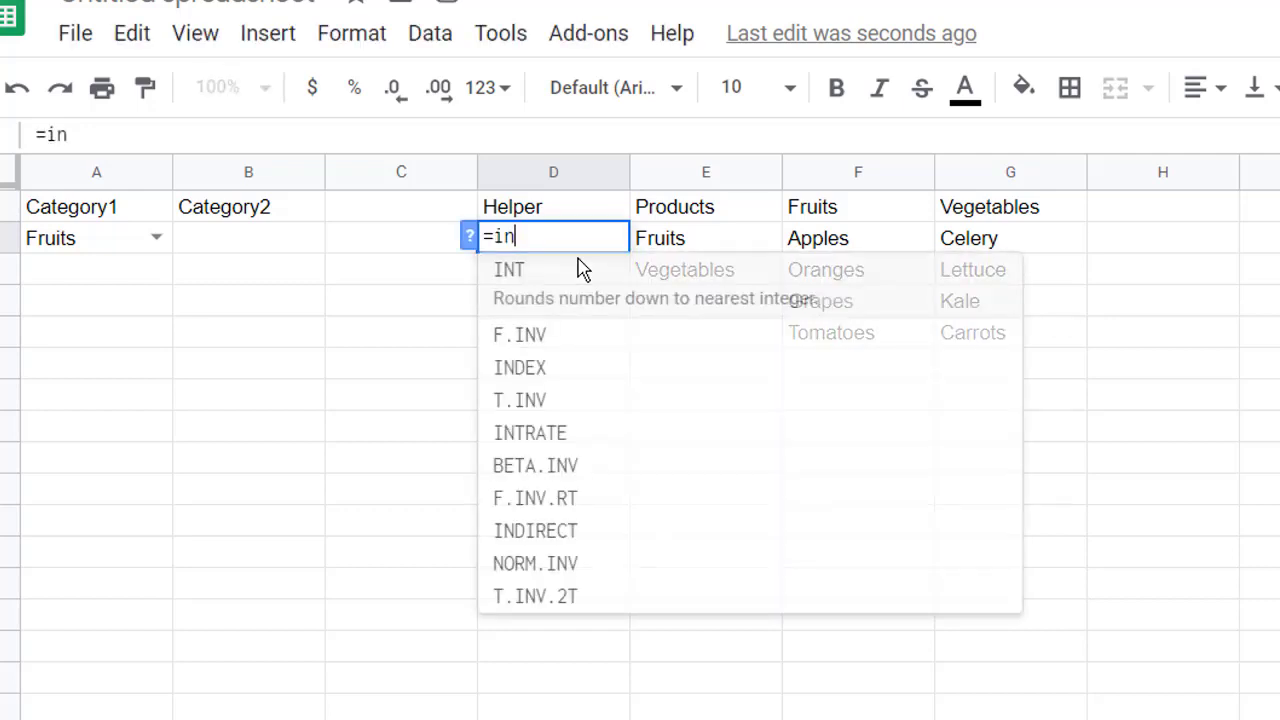
pyautogui.write('i')
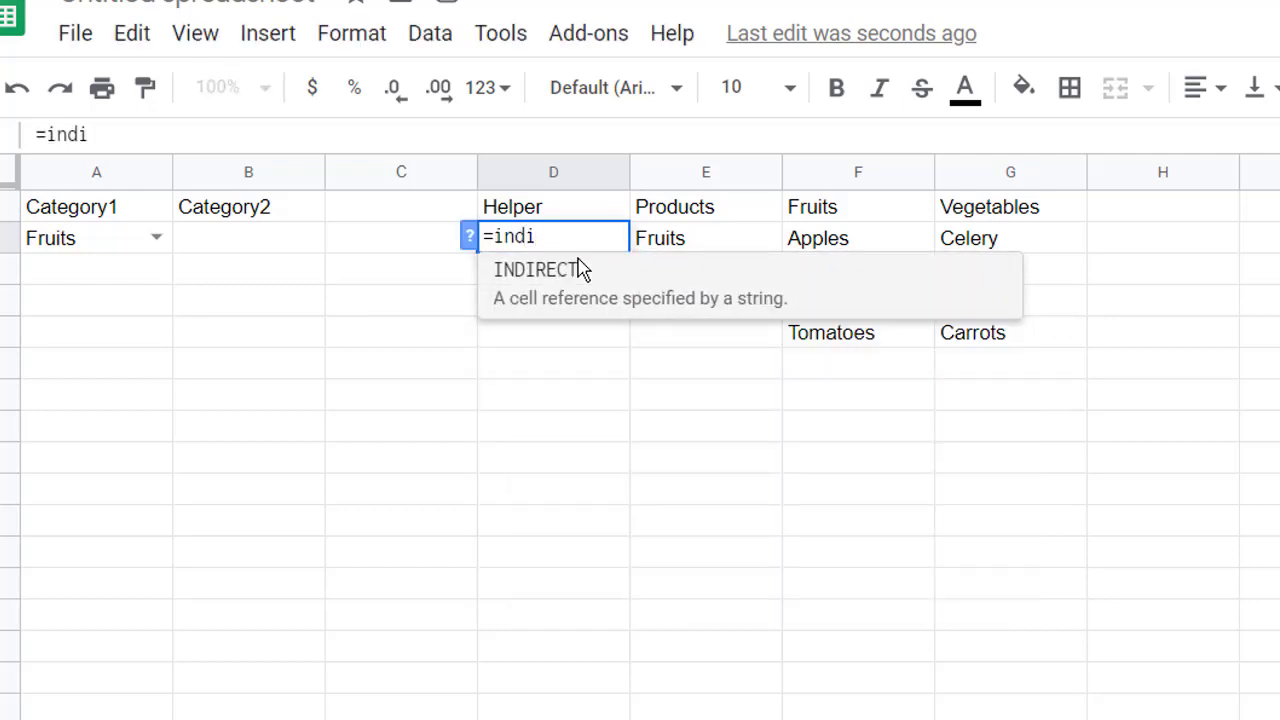
pyautogui.click(561, 297)
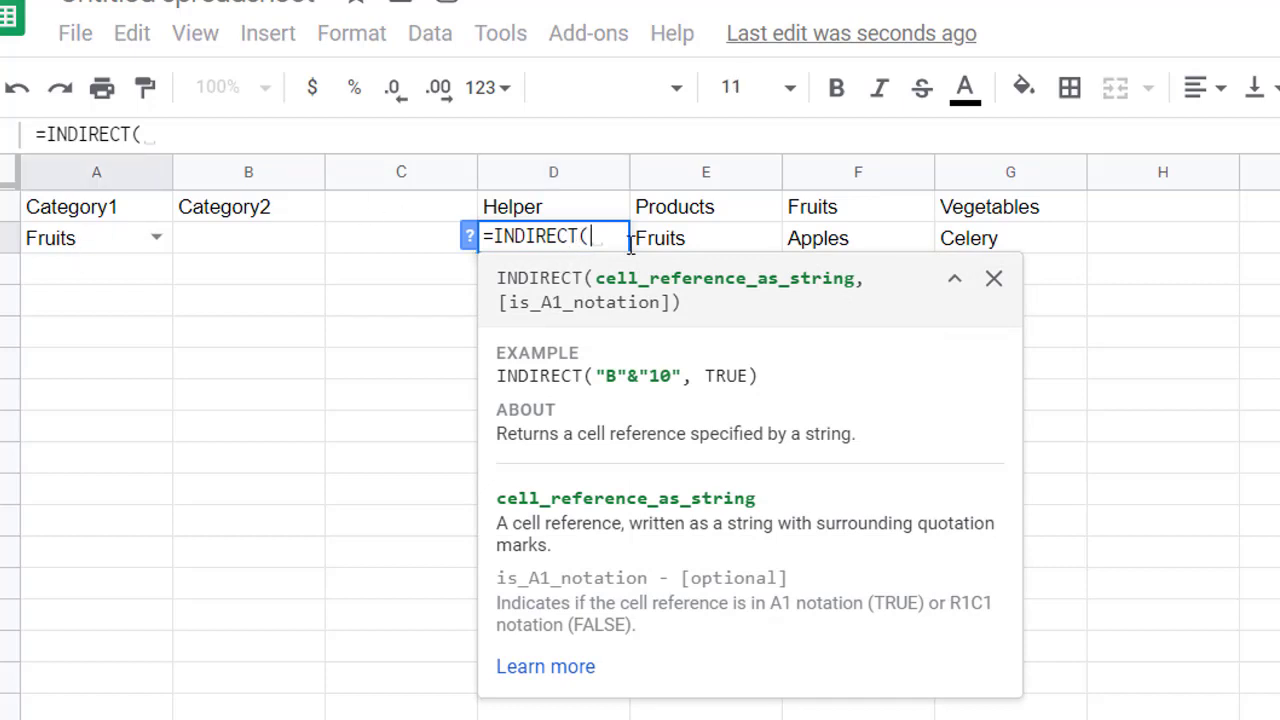
pyautogui.click(76, 243)
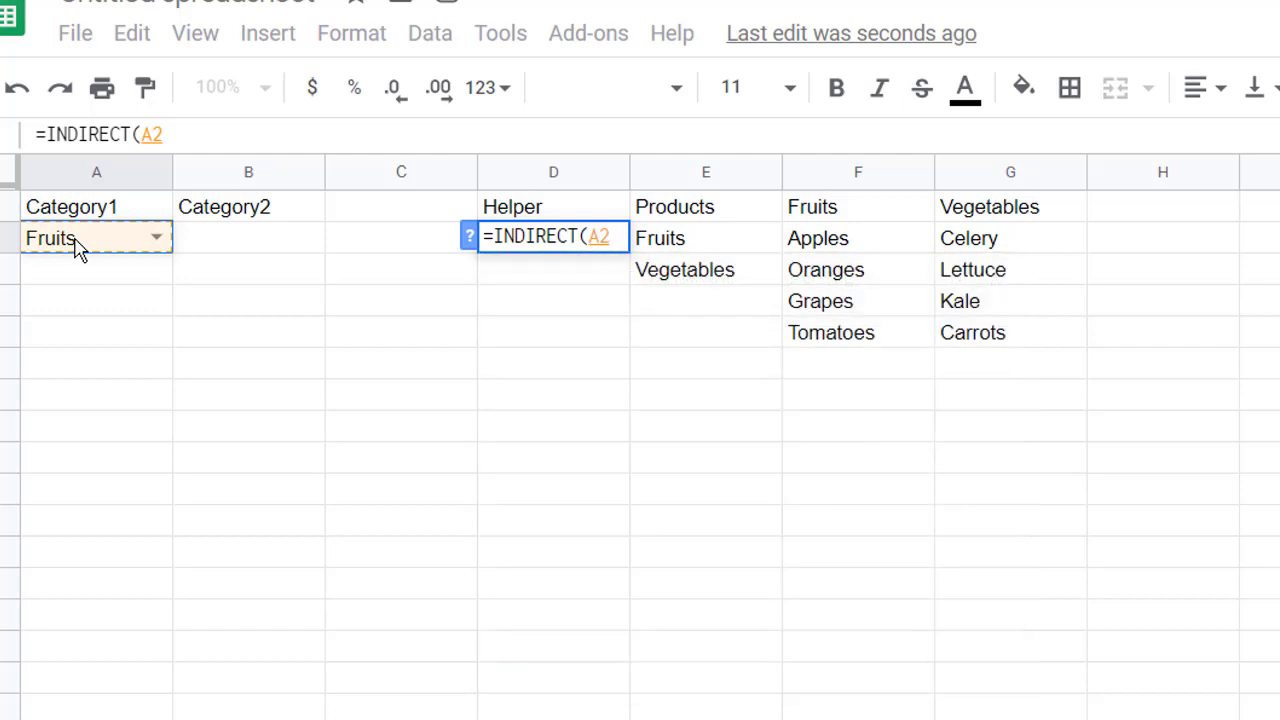
pyautogui.write(')')
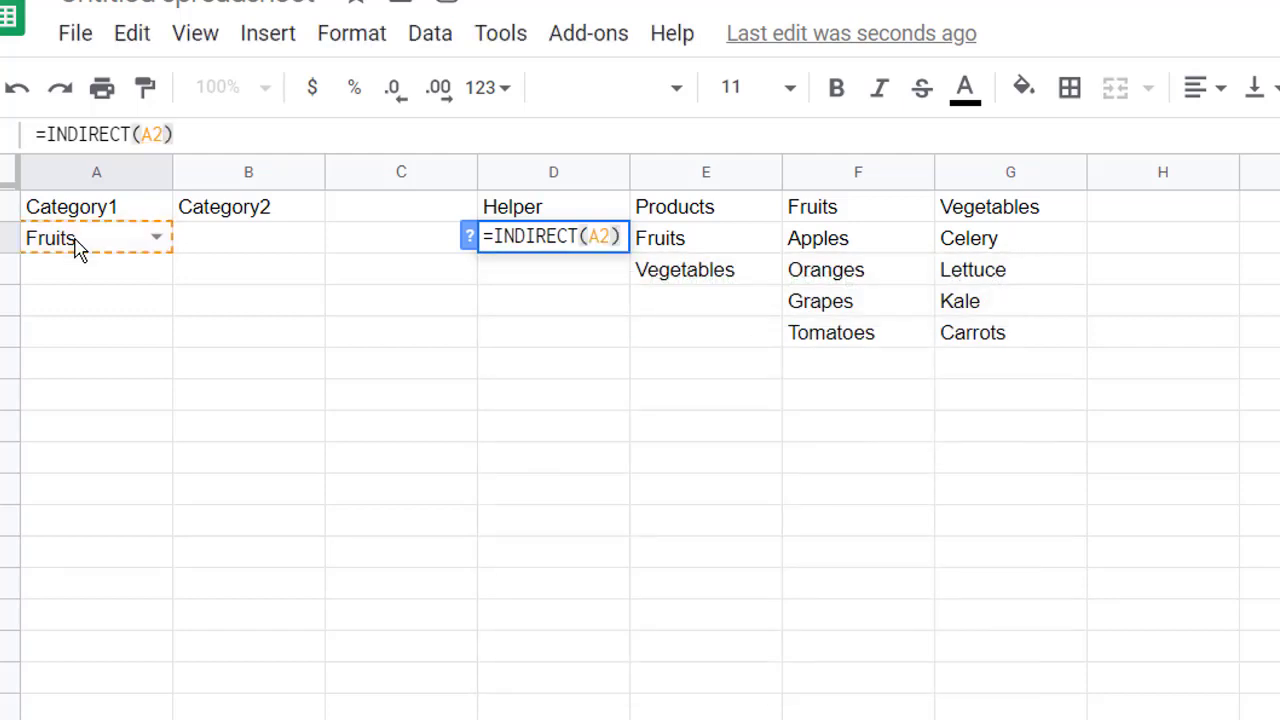
pyautogui.press('Return')
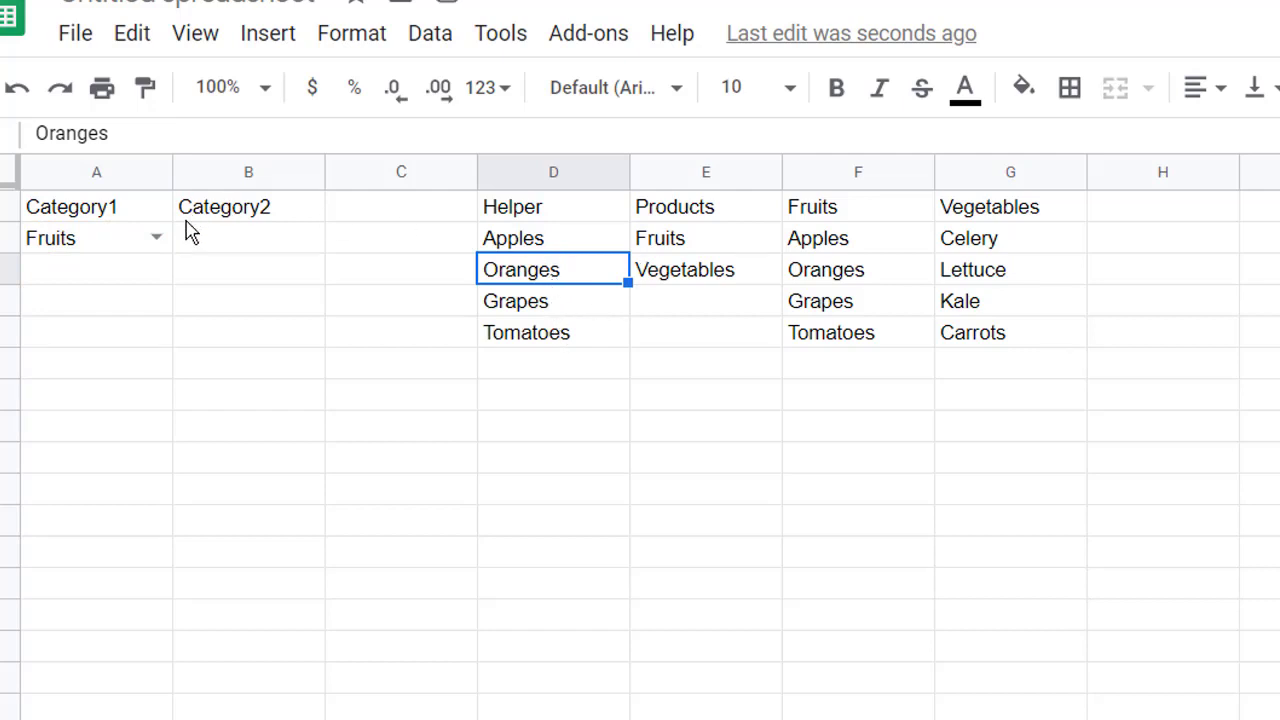
# Switch A2 to Vegetables so the helper column lists Celery to Carrots.
pyautogui.click(157, 238)
pyautogui.click(100, 315)
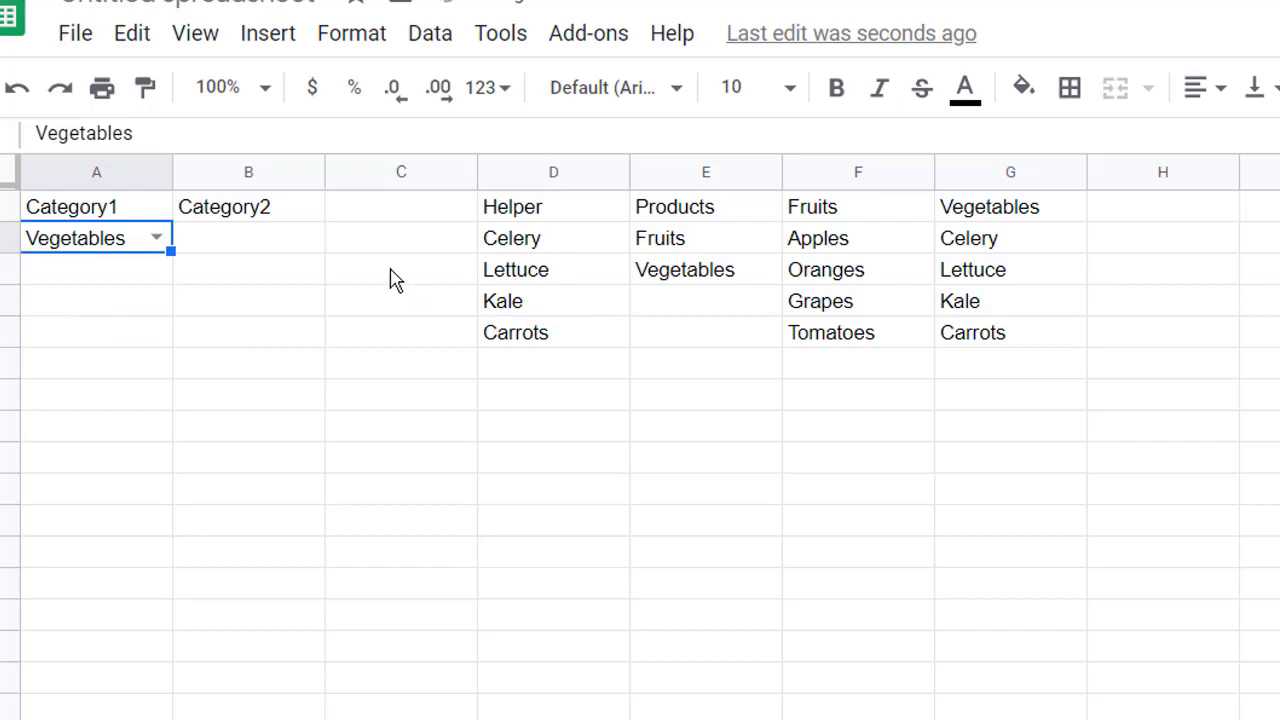
pyautogui.click(275, 243)
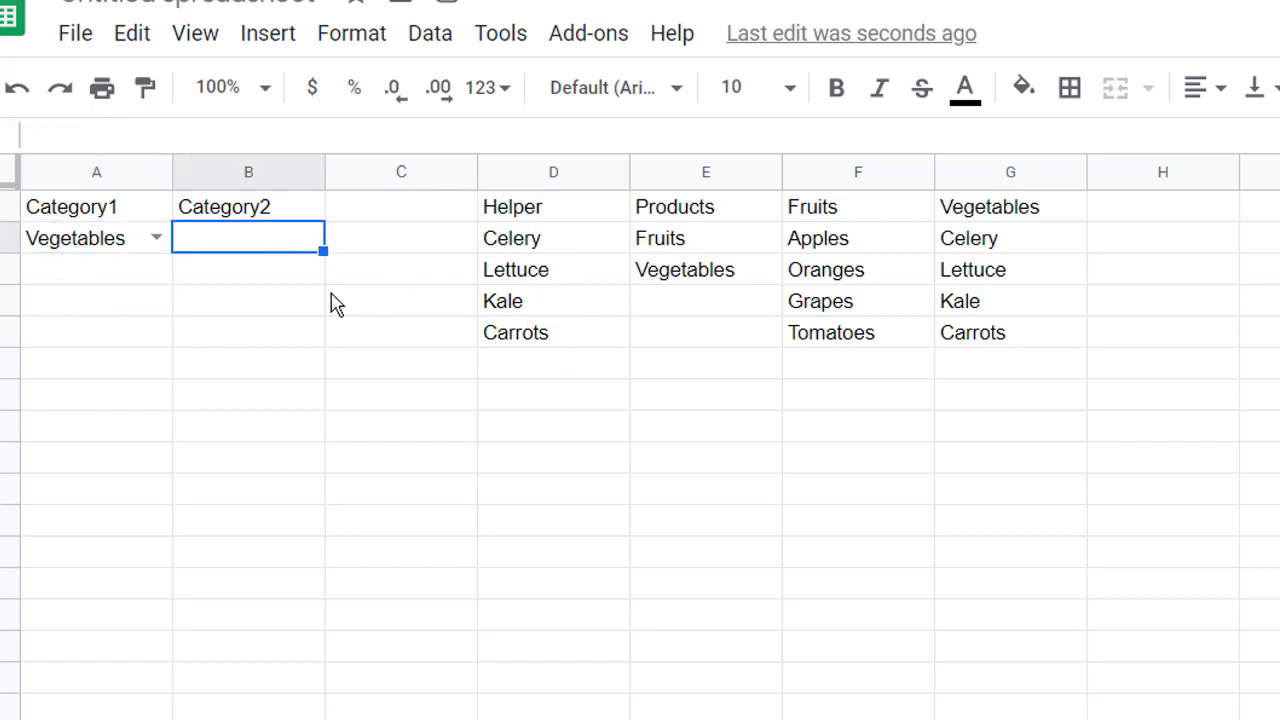
# Give B2 a dropdown from the helper range D2:D12, rejecting entries not in the list.
pyautogui.rightClick(241, 240)
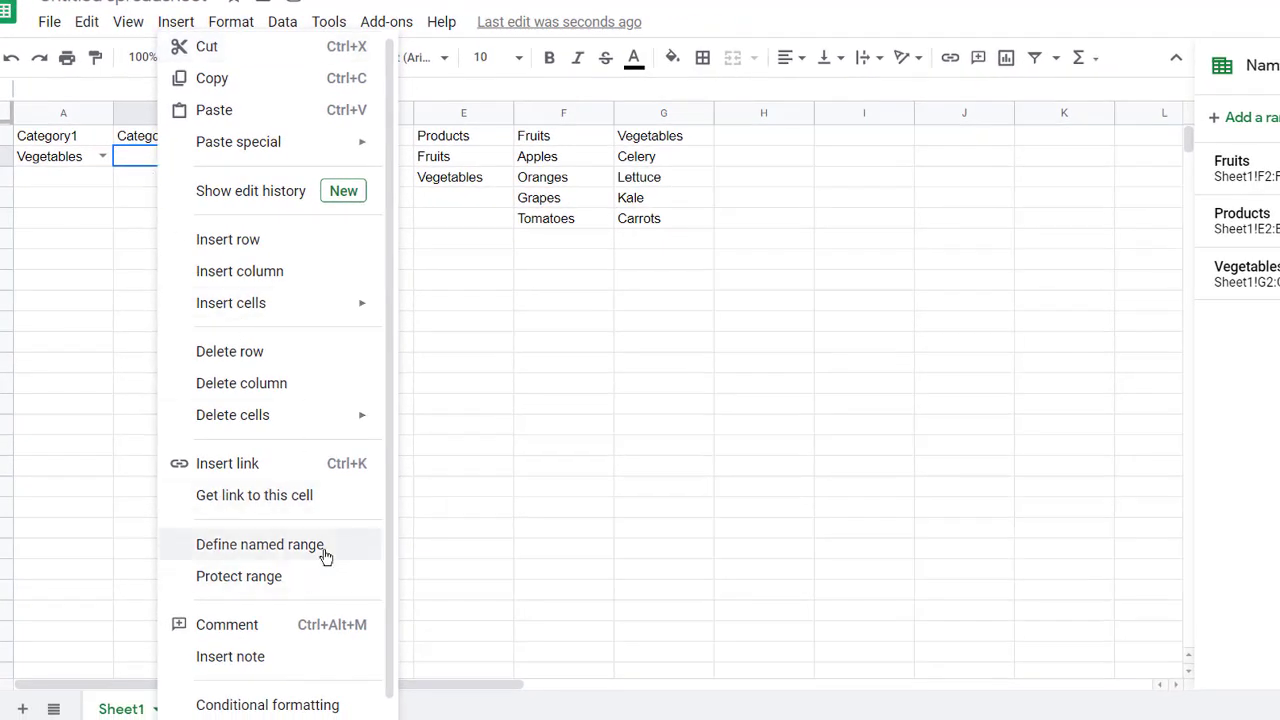
pyautogui.scroll(-1, 325, 555)
pyautogui.click(286, 707)
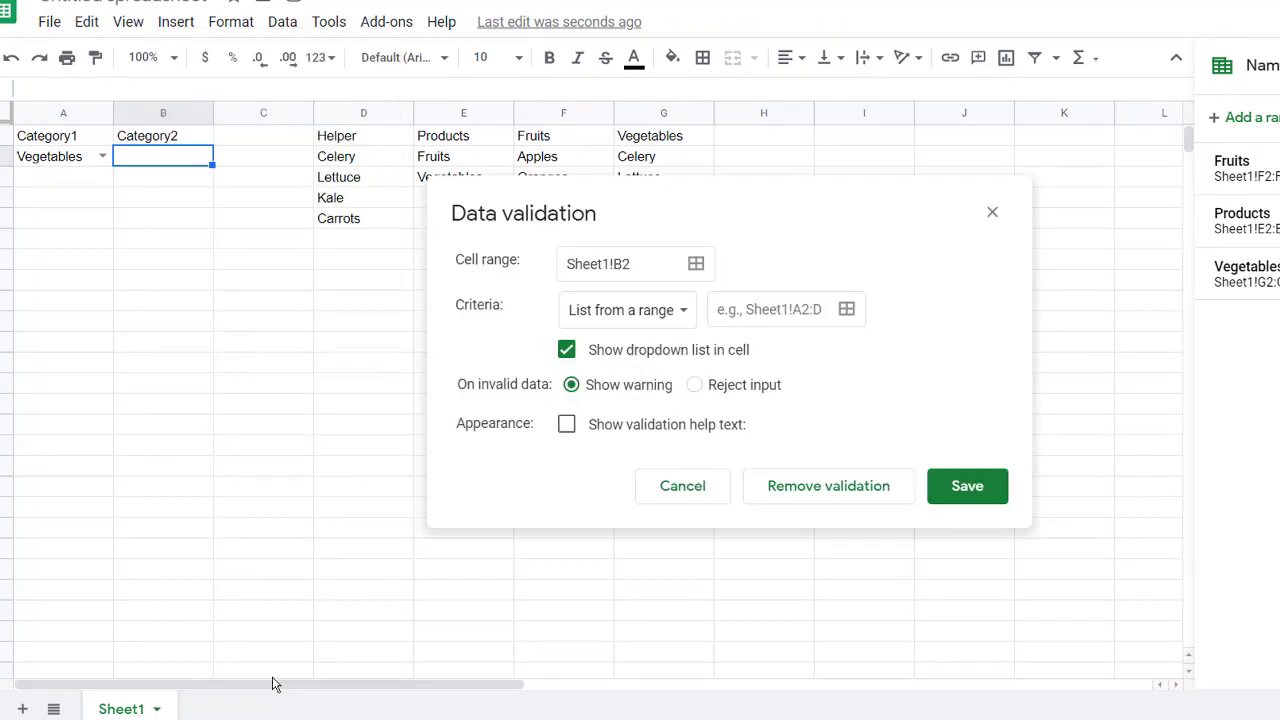
pyautogui.click(750, 311)
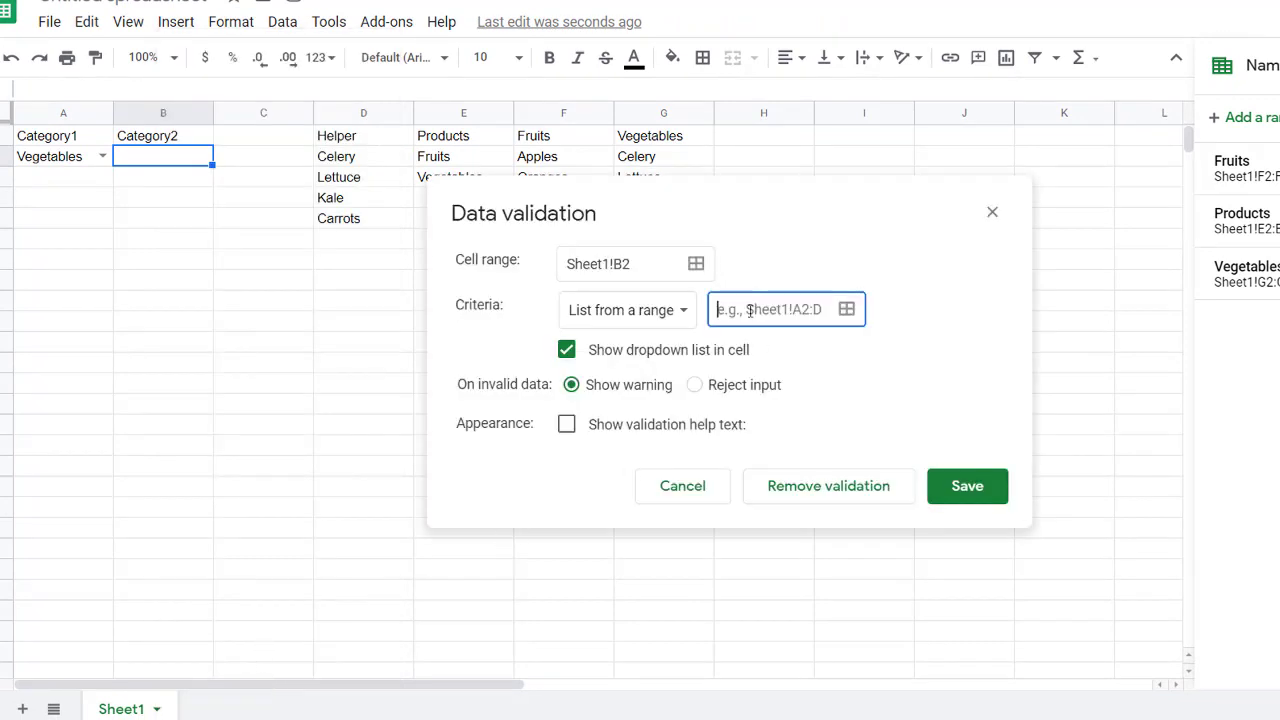
pyautogui.moveTo(371, 160); pyautogui.dragTo(365, 218)
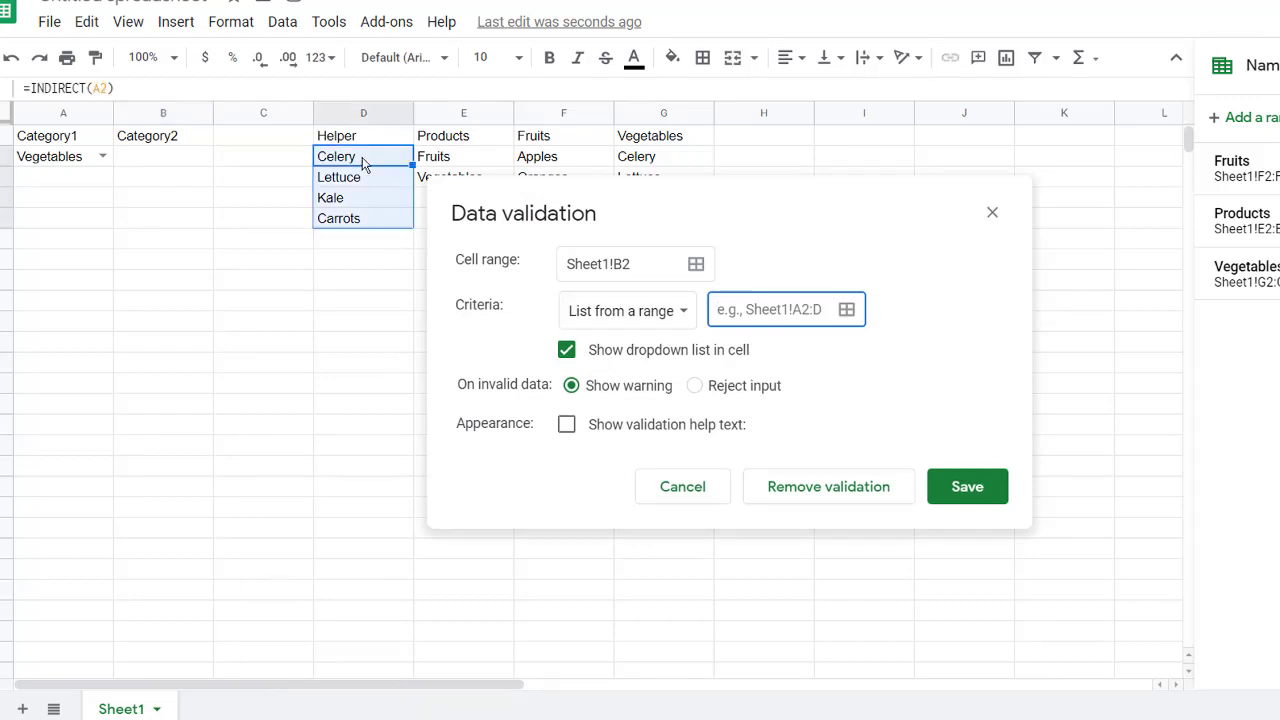
pyautogui.moveTo(362, 157); pyautogui.dragTo(366, 221)
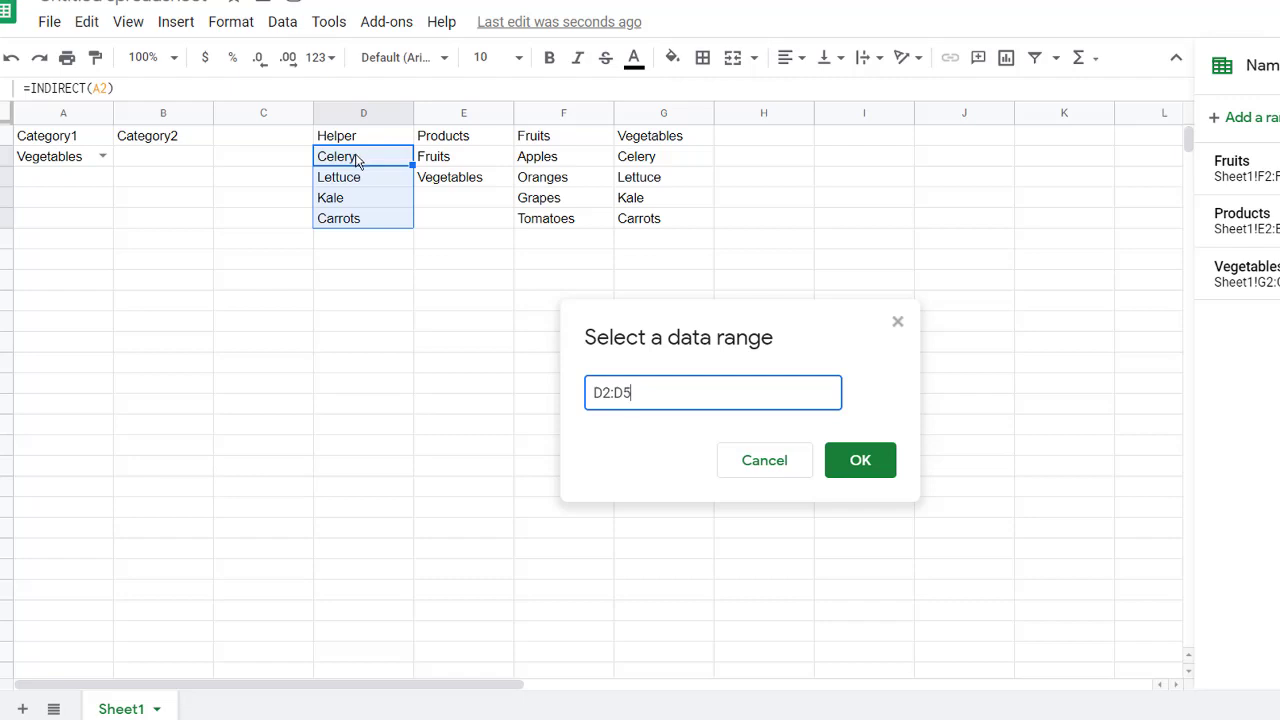
pyautogui.moveTo(357, 160); pyautogui.dragTo(390, 363)
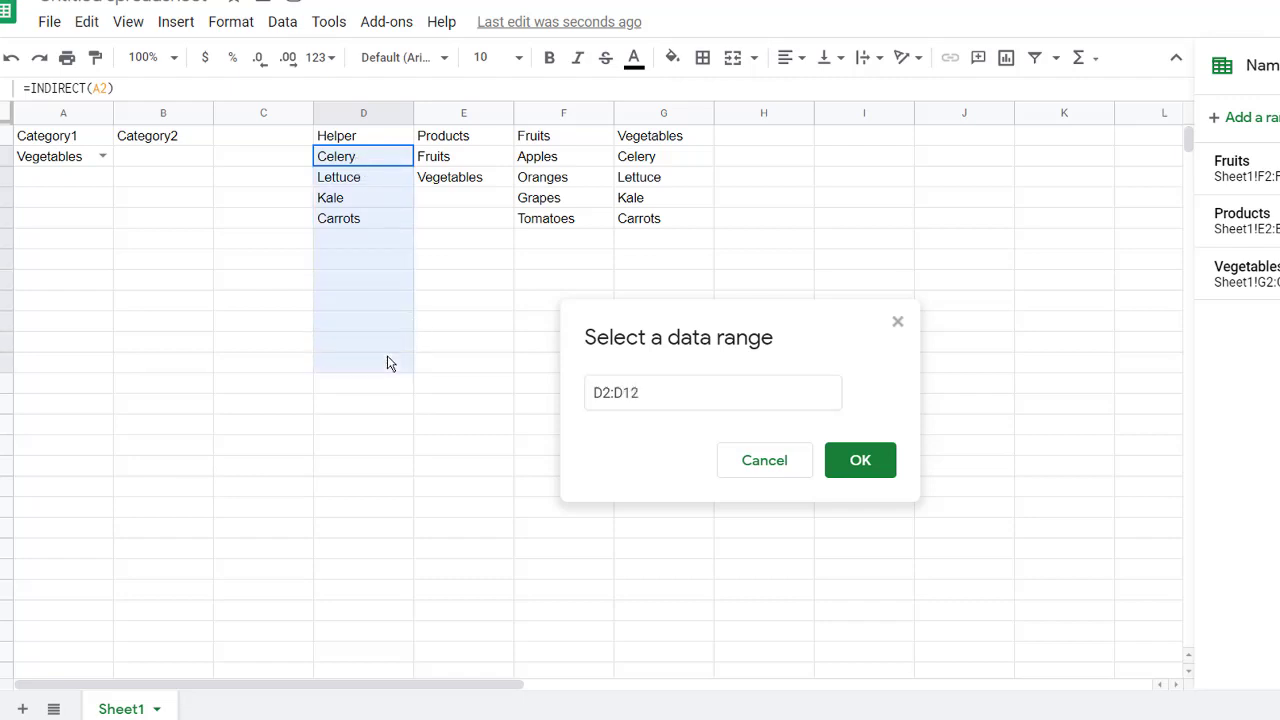
pyautogui.moveTo(390, 363); pyautogui.dragTo(390, 363)
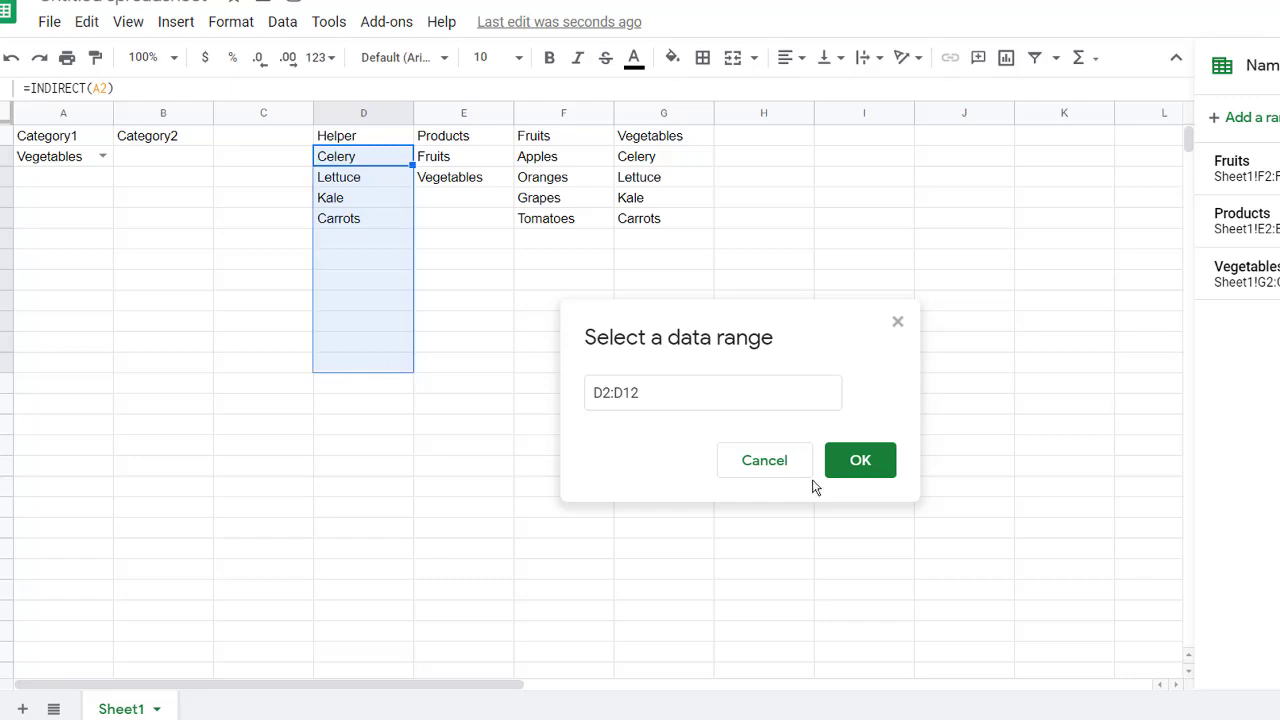
pyautogui.click(858, 462)
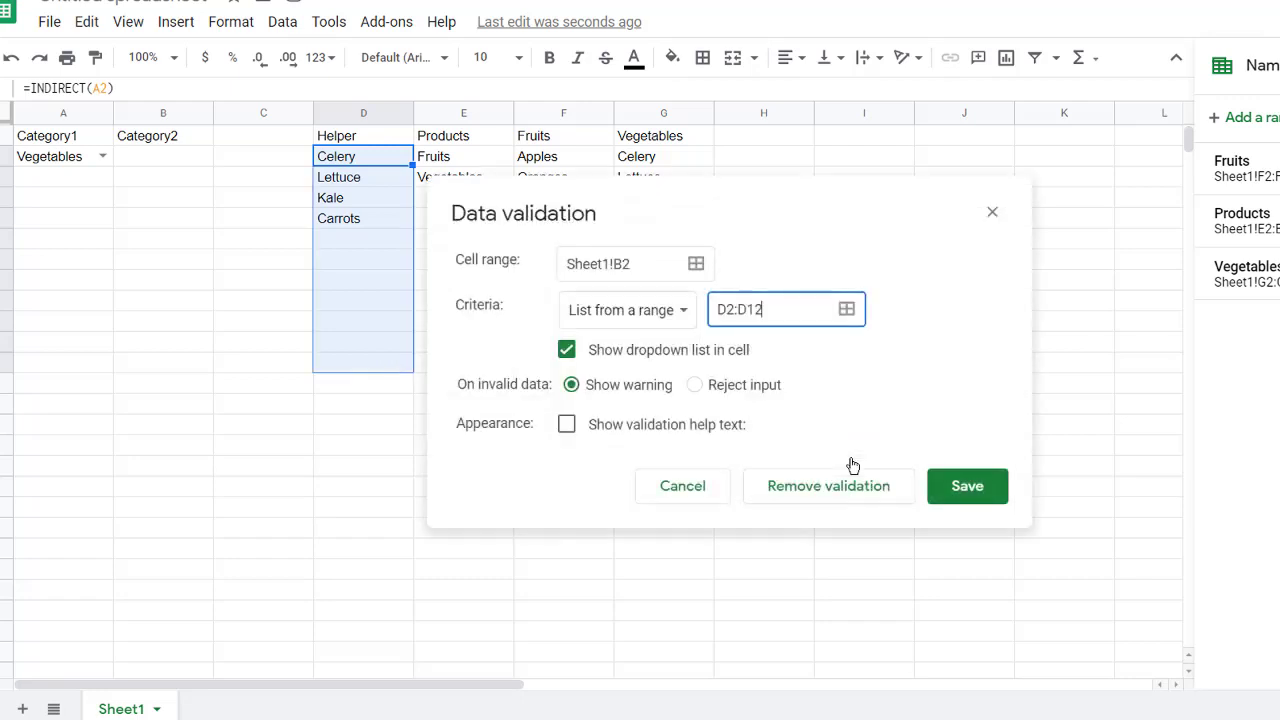
pyautogui.click(697, 387)
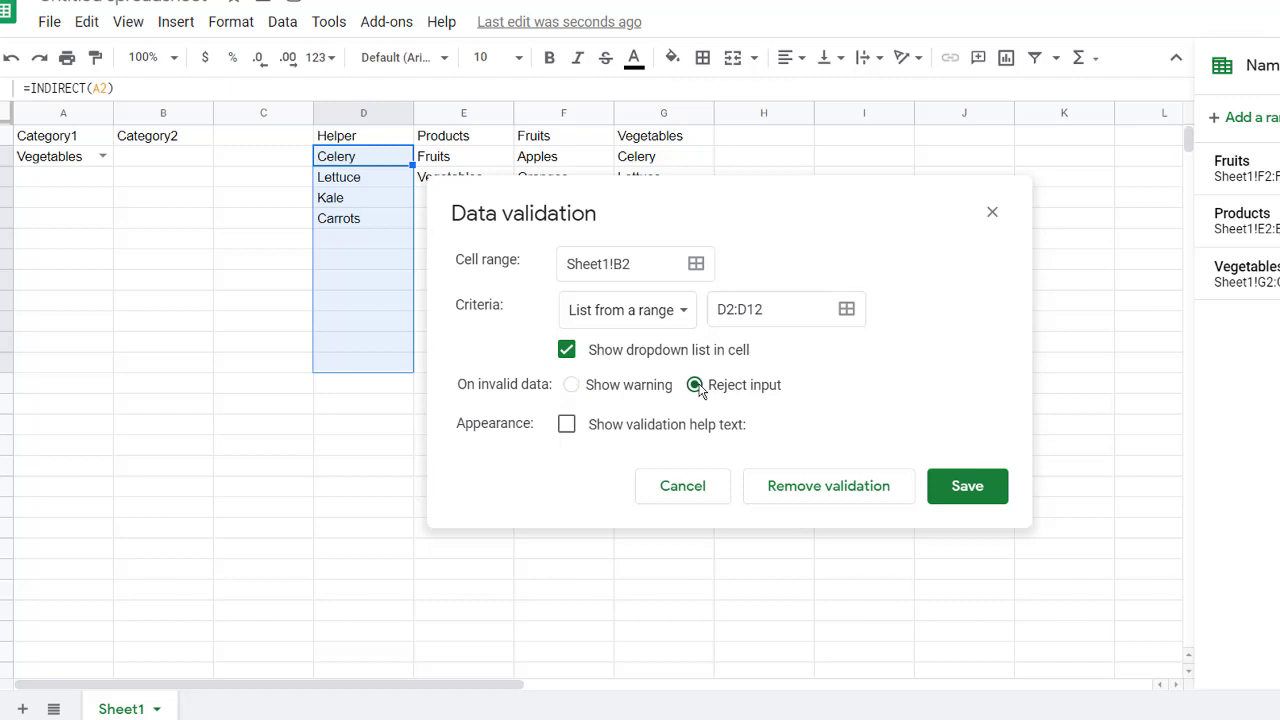
pyautogui.click(962, 487)
# Pick Celery in B2, switch A2 to Fruits, then pick Grapes in B2.
pyautogui.click(525, 330)
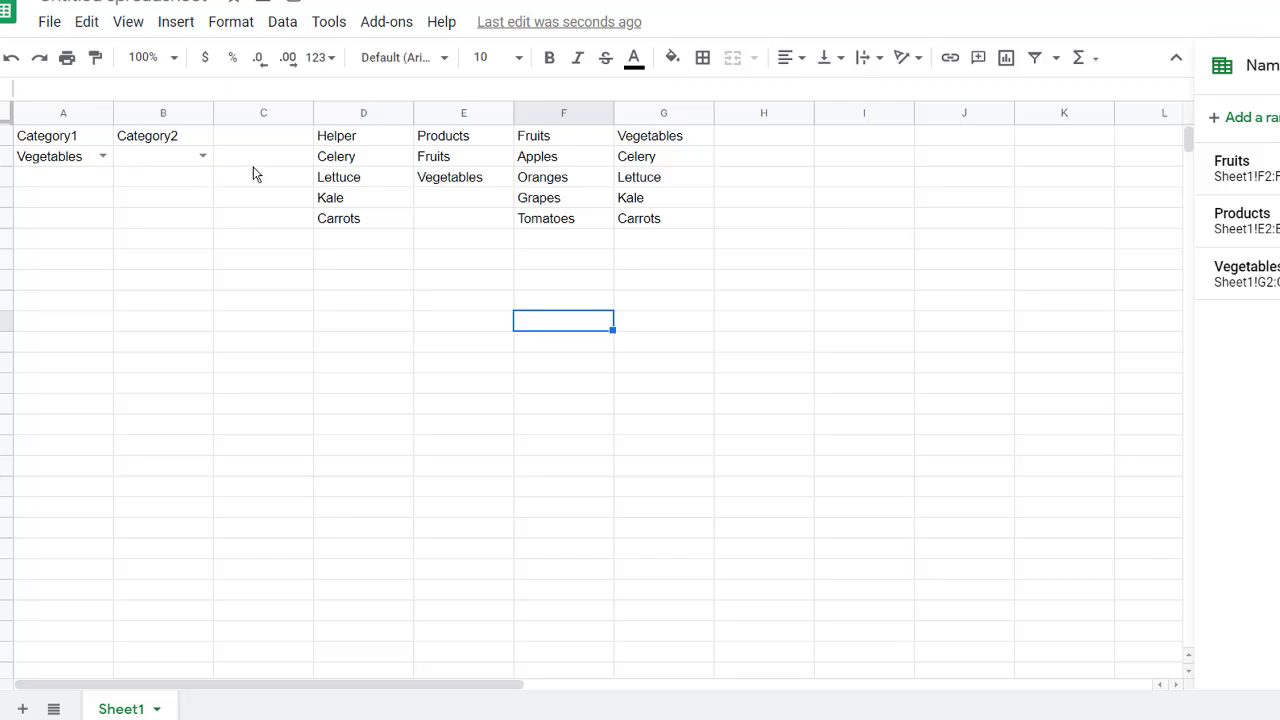
pyautogui.click(203, 157)
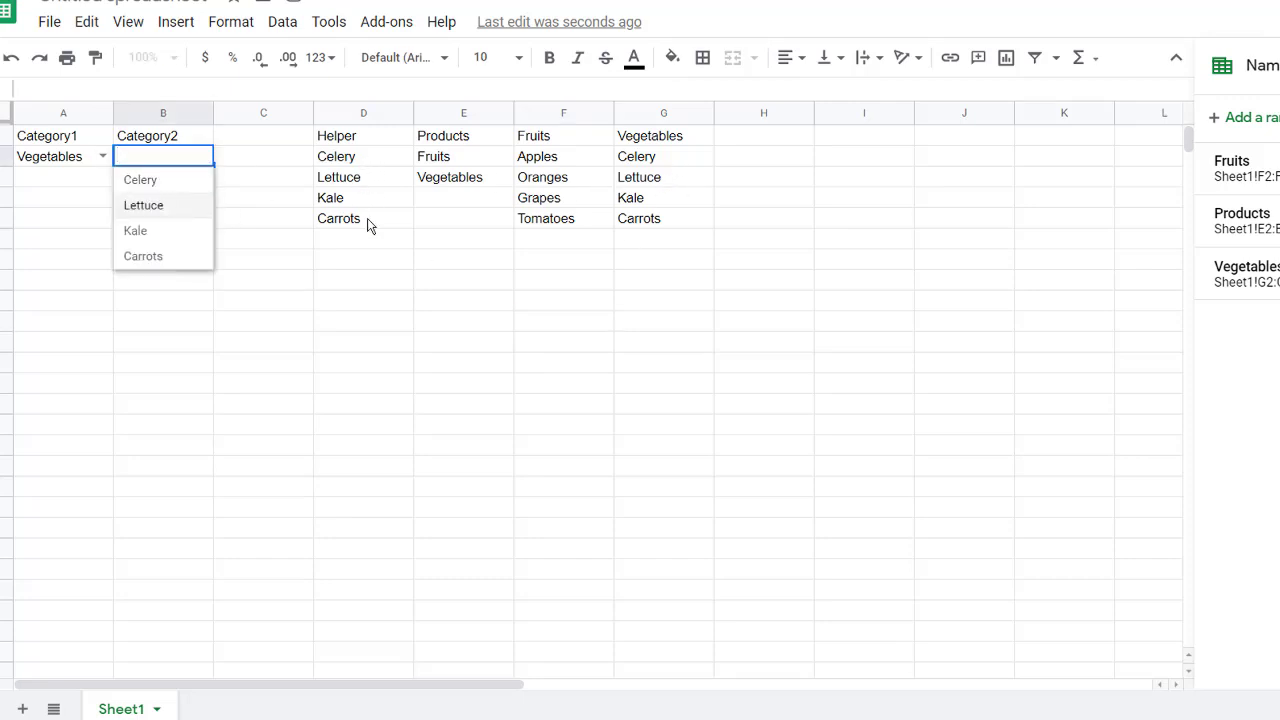
pyautogui.click(168, 181)
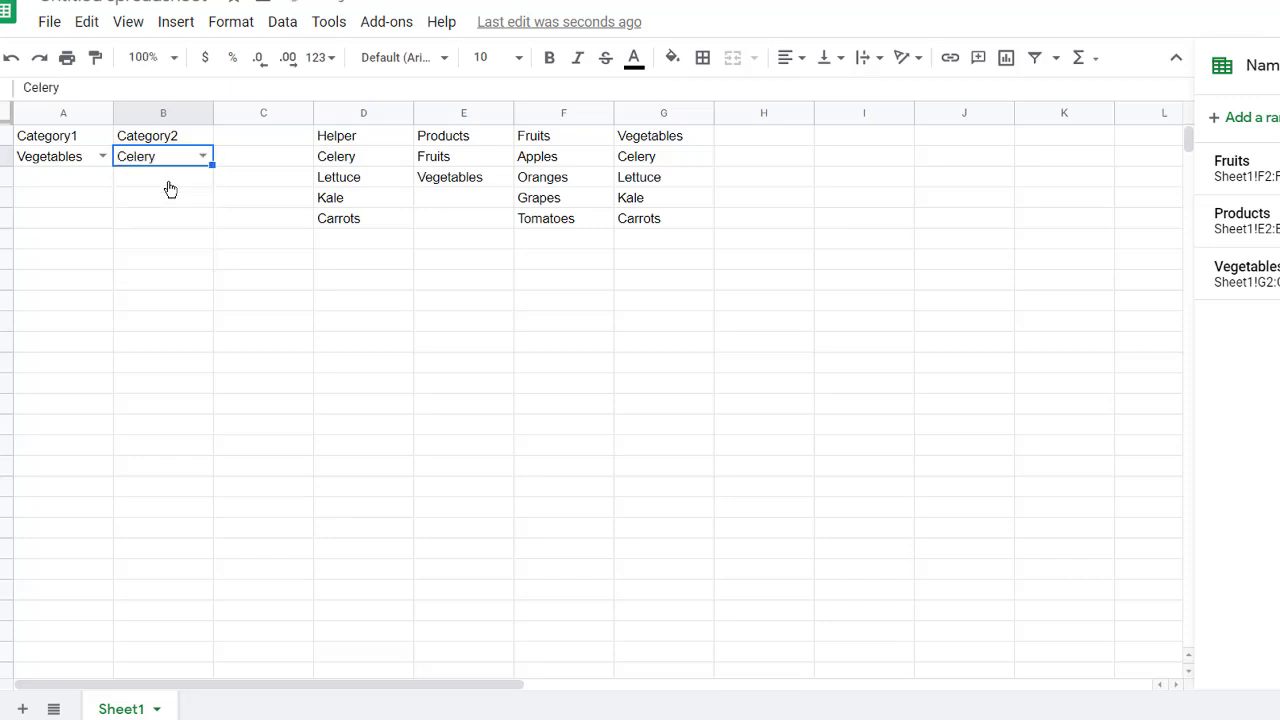
pyautogui.click(102, 156)
pyautogui.click(62, 182)
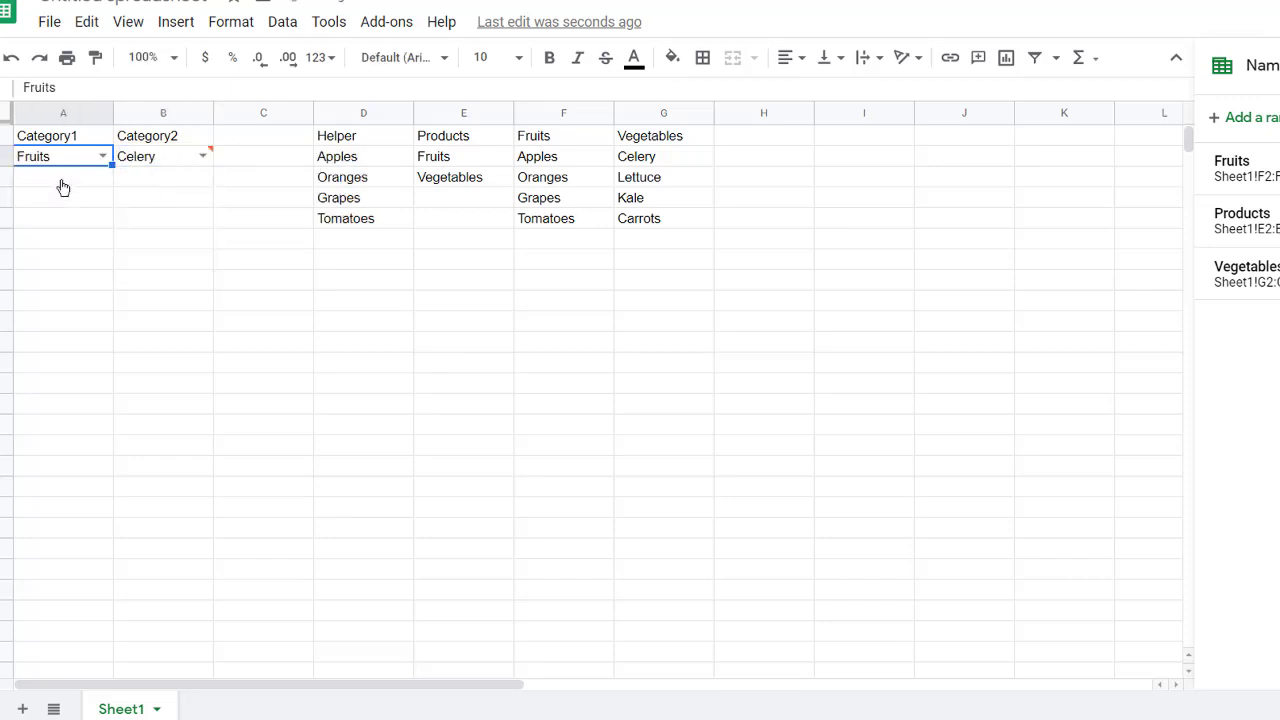
pyautogui.click(207, 155)
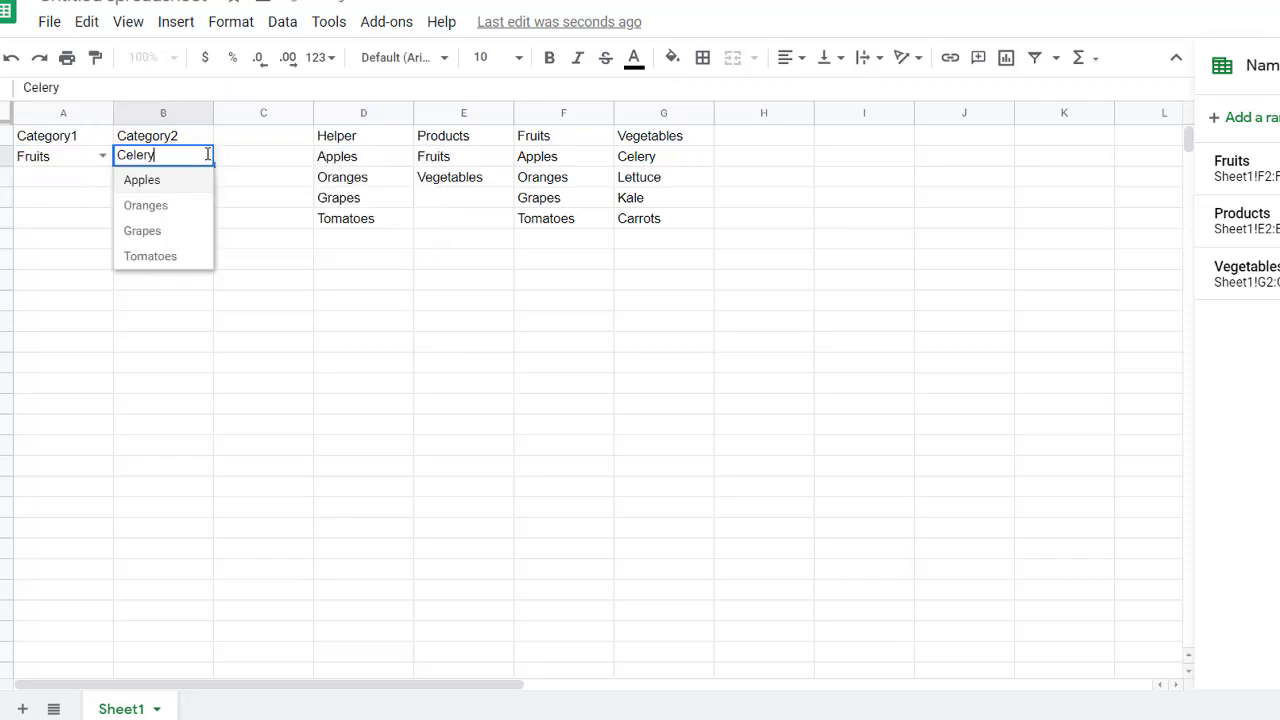
pyautogui.click(142, 231)
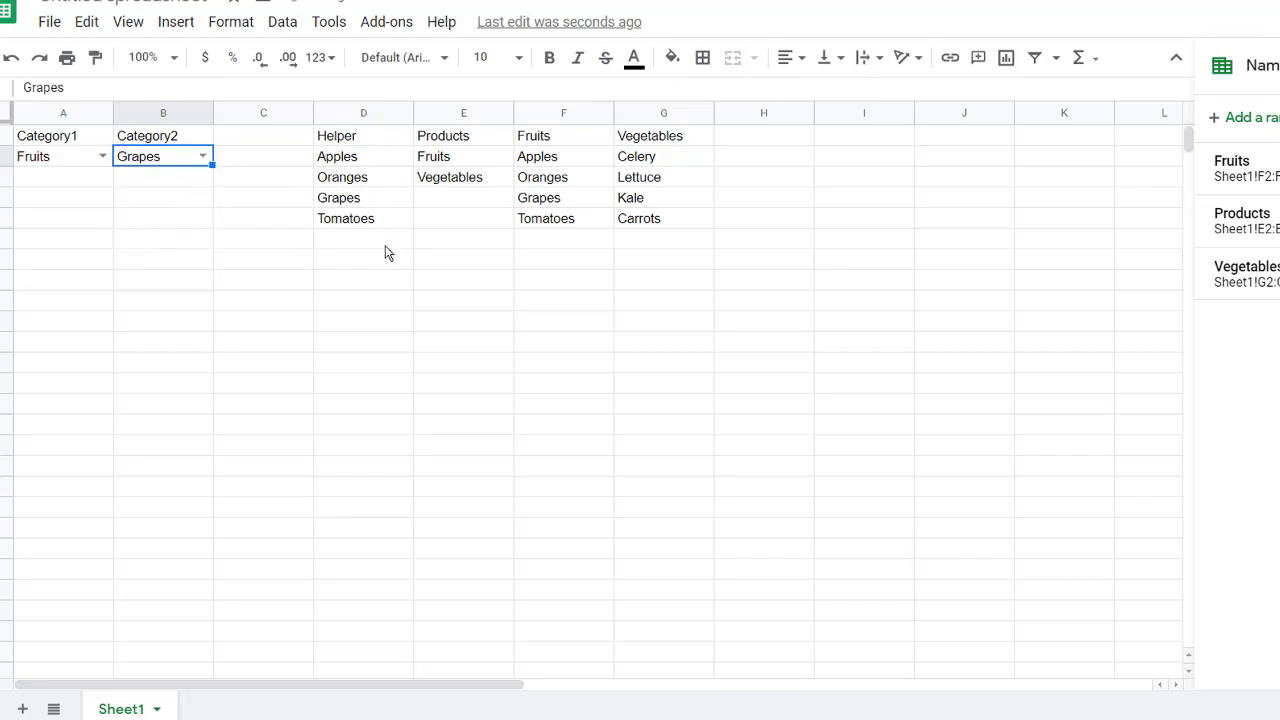